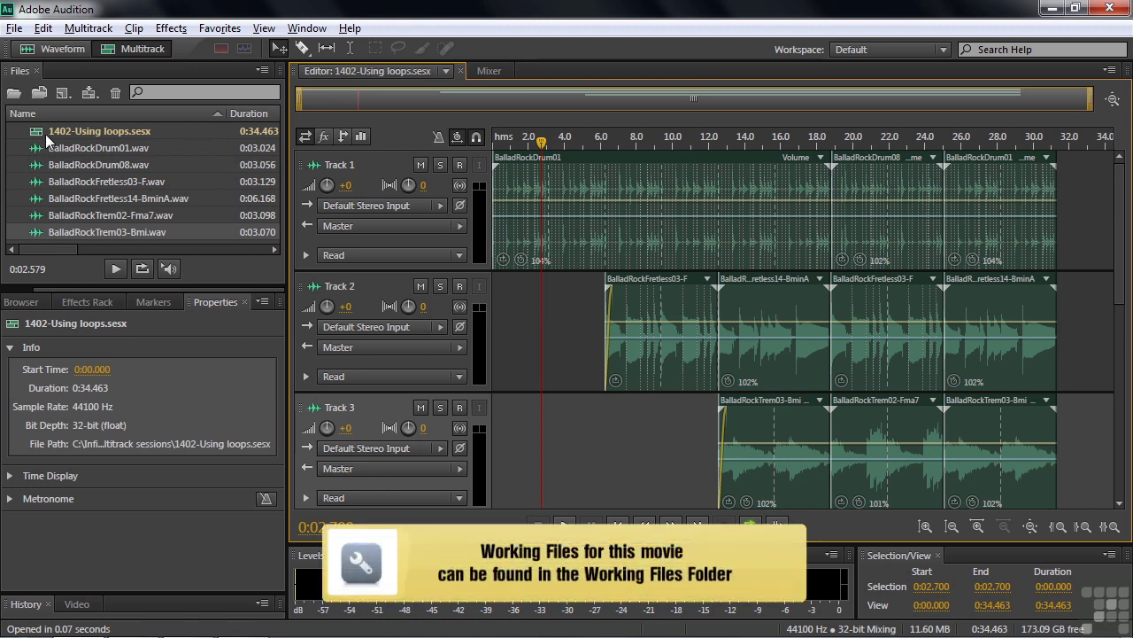
pyautogui.hotkey('ctrl', 'o')
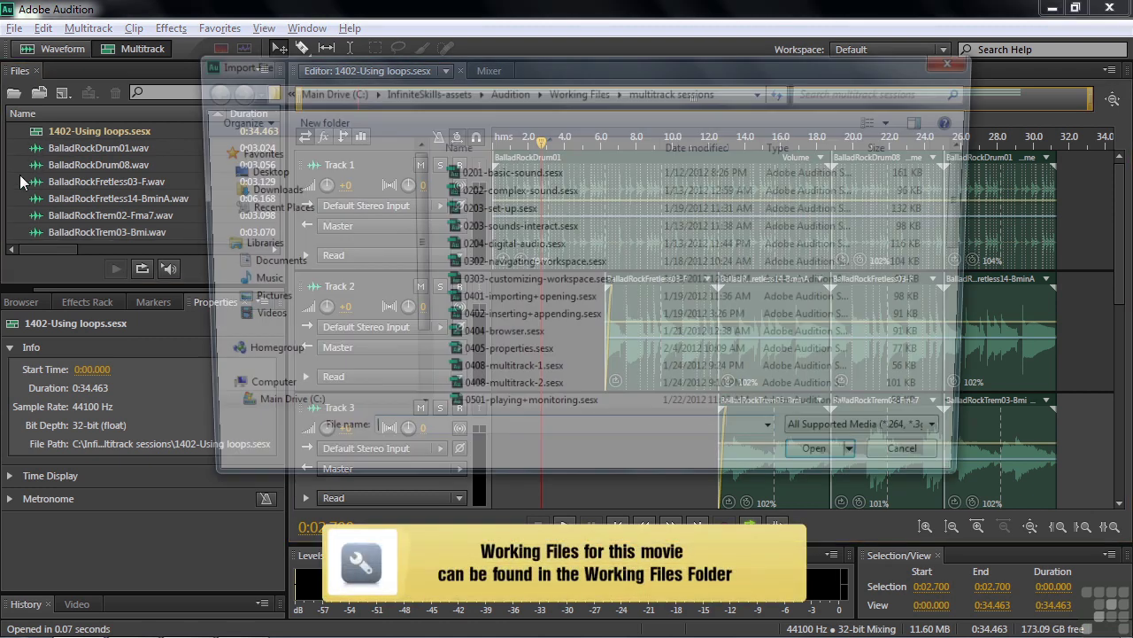
pyautogui.moveTo(974, 190); pyautogui.dragTo(974, 350)
pyautogui.click(926, 465)
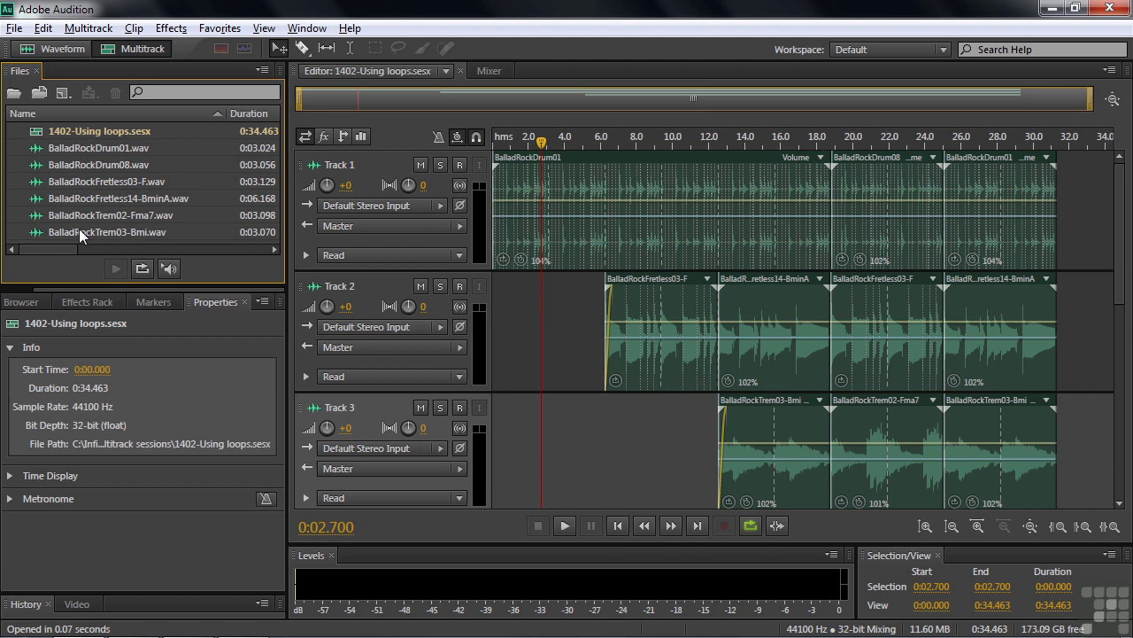
# Step: Preview the two drum loops, BalladRockDrum01.wav and BalladRockDrum08.wav, from the imported files
pyautogui.click(85, 147)
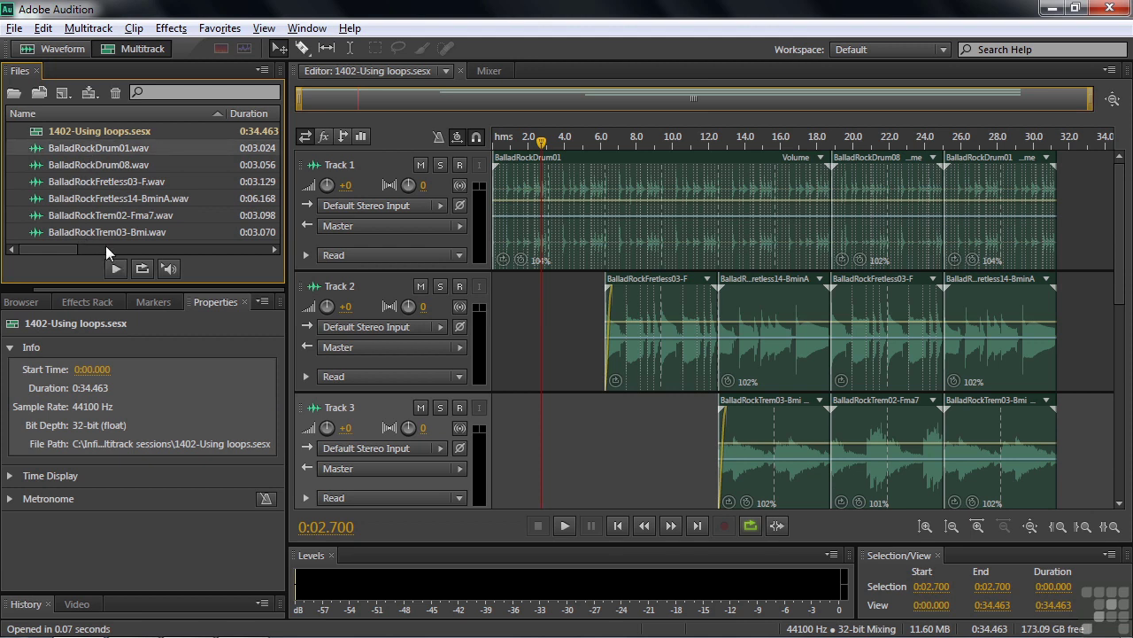
pyautogui.click(116, 266)
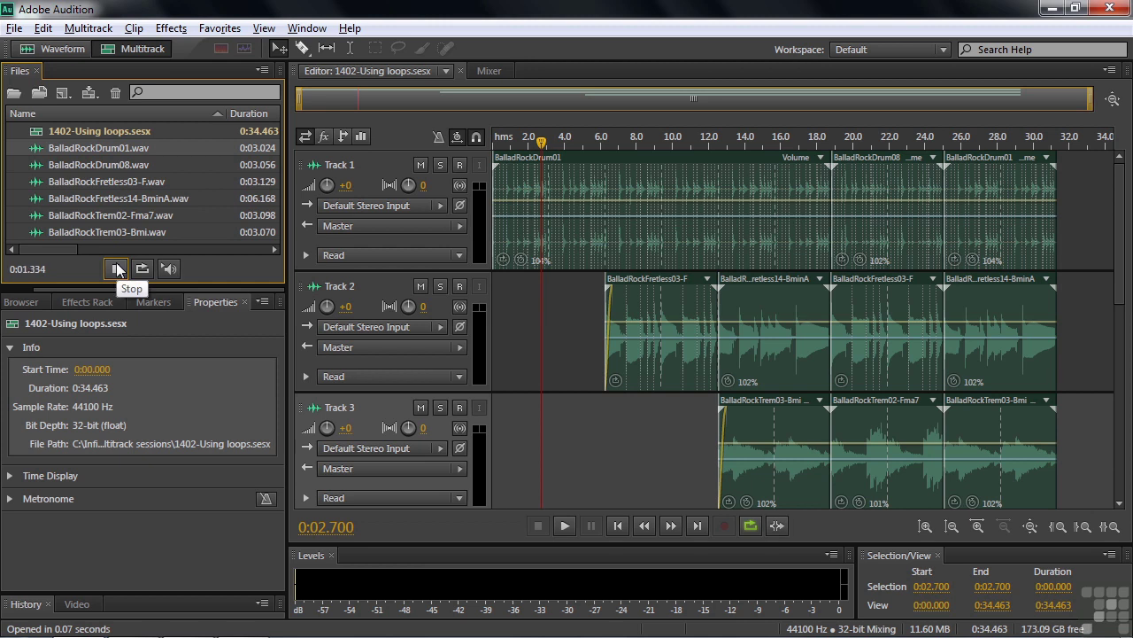
pyautogui.click(116, 269)
pyautogui.click(116, 269)
pyautogui.click(94, 166)
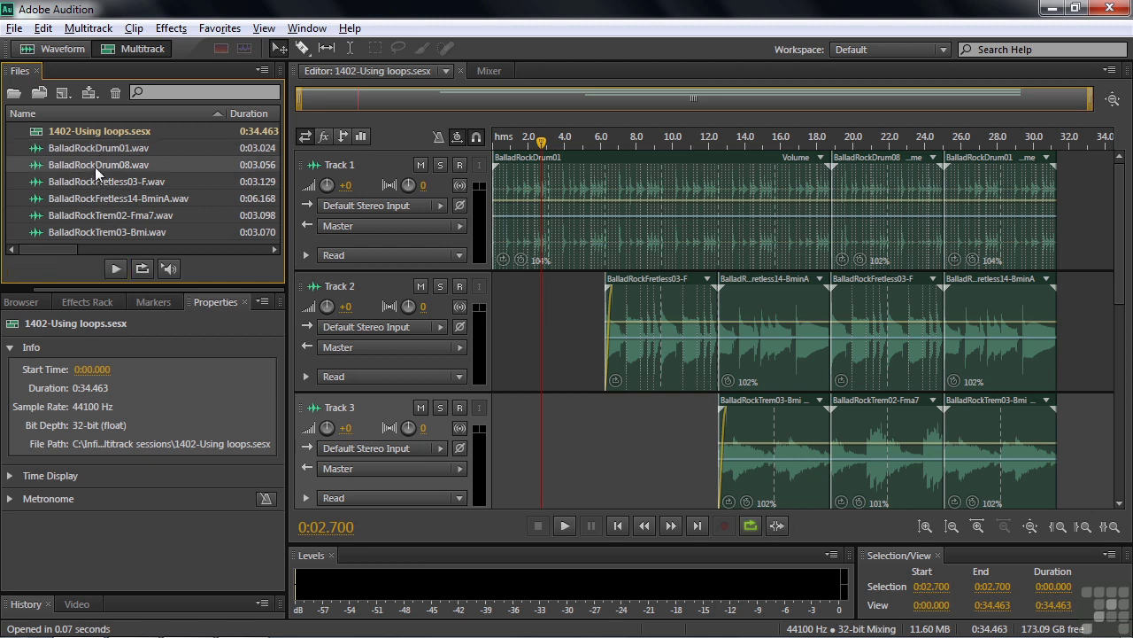
pyautogui.click(115, 269)
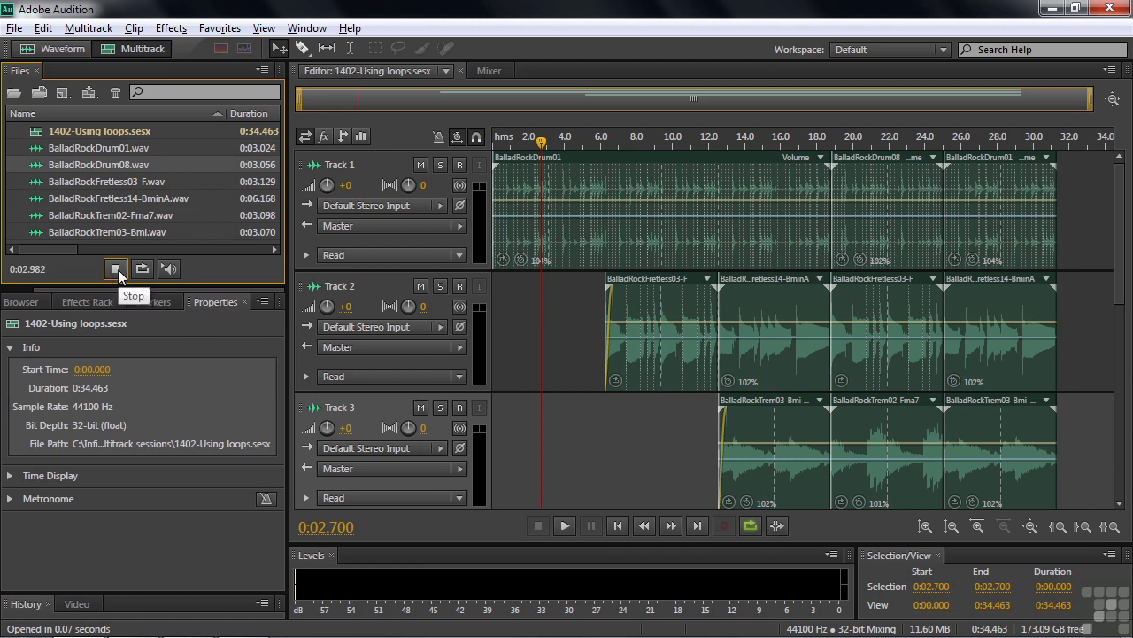
pyautogui.click(116, 269)
# Step: Preview the two fretless bass loops, BalladRockFretless03-F.wav and BalladRockFretless14-BminA.wav
pyautogui.click(62, 182)
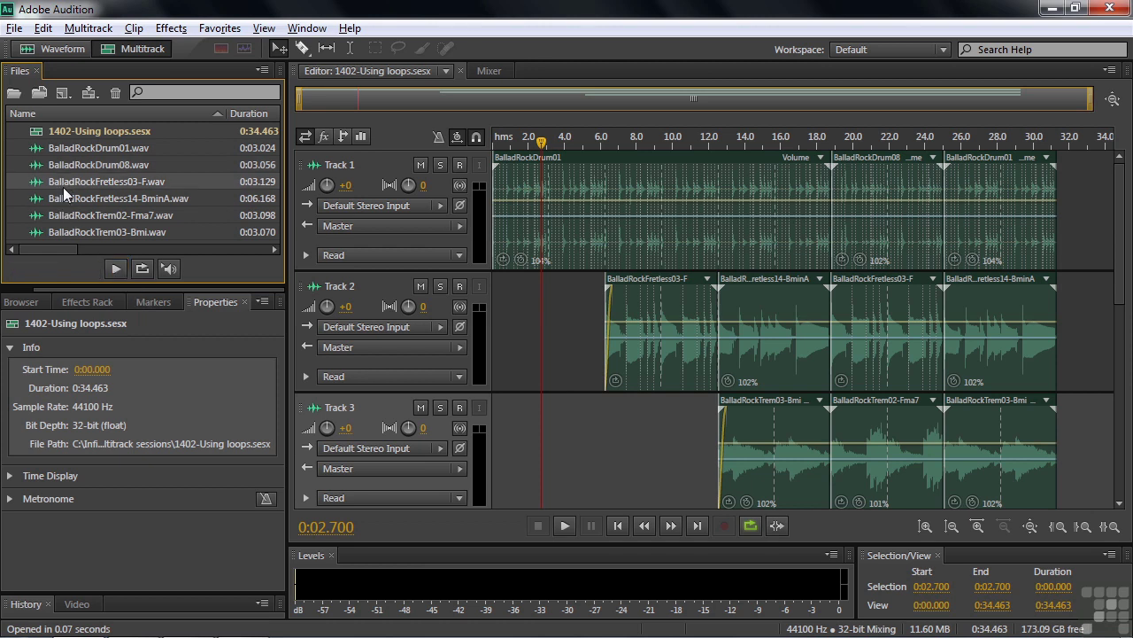
pyautogui.click(116, 269)
pyautogui.click(103, 196)
pyautogui.click(116, 269)
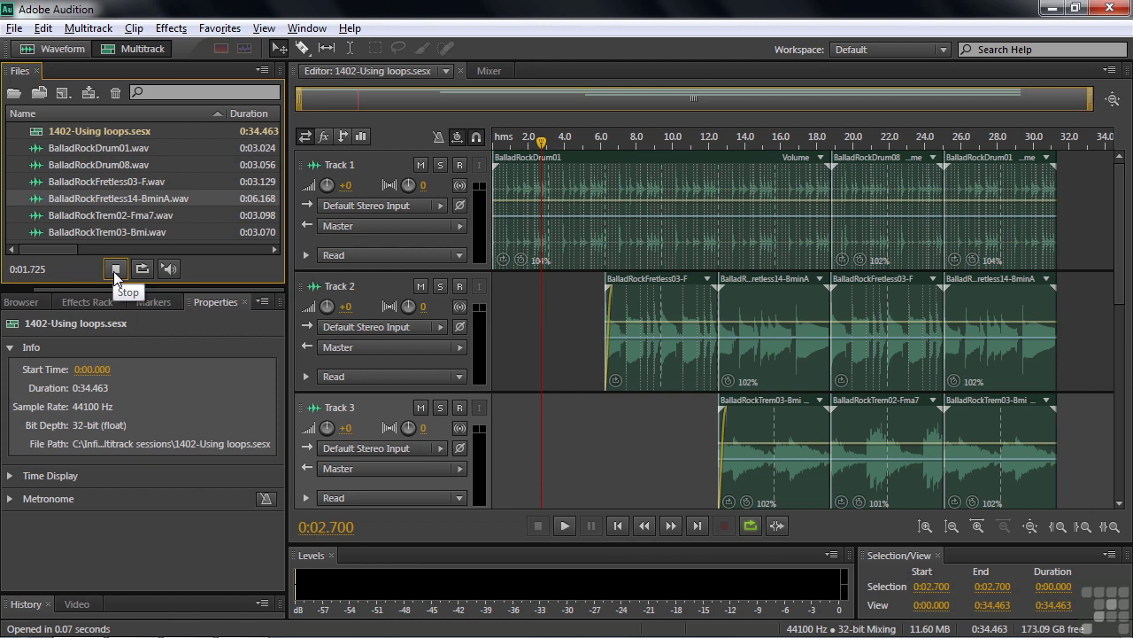
pyautogui.click(113, 271)
# Step: Preview the two remaining loops, BalladRockTrem02-Fma7.wav and BalladRockTrem03-Bmi.wav
pyautogui.click(74, 217)
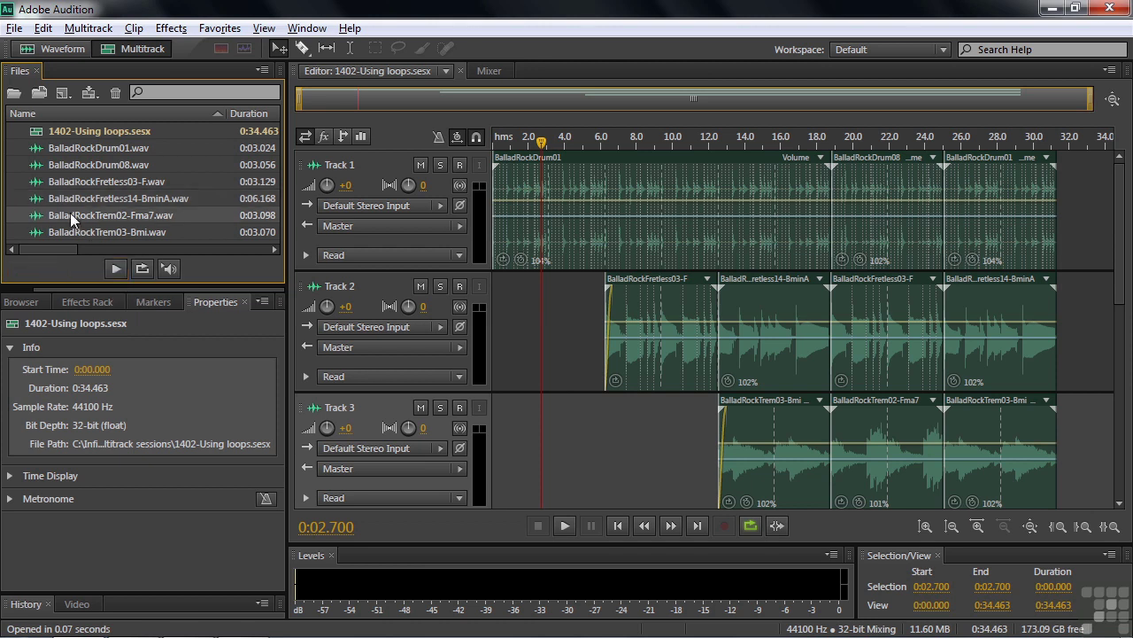
pyautogui.click(116, 271)
pyautogui.click(75, 232)
pyautogui.click(112, 268)
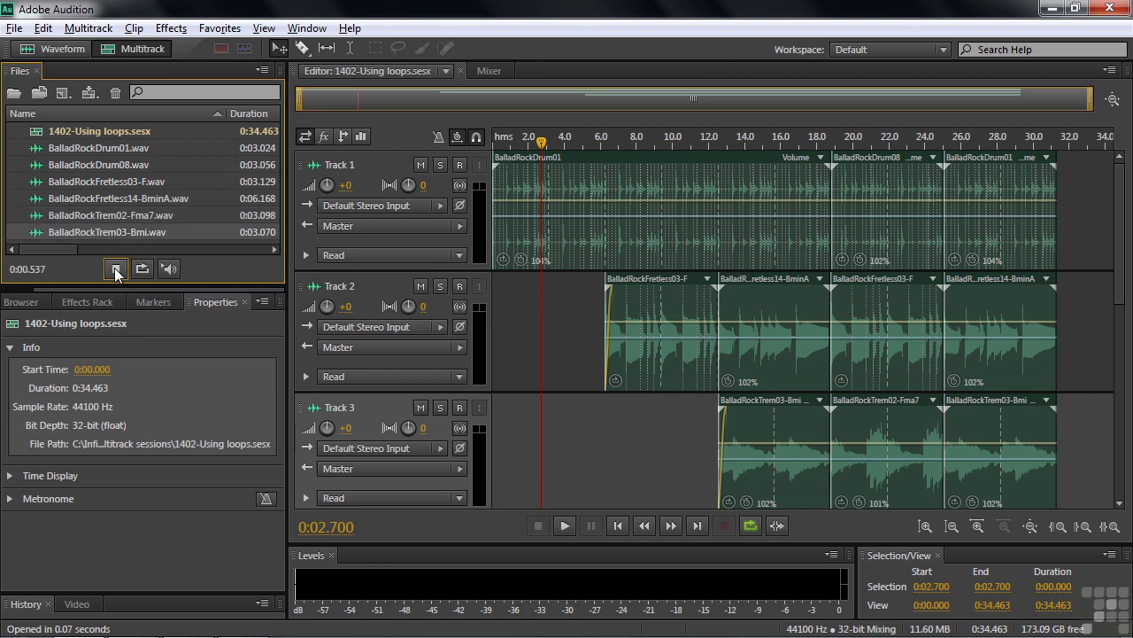
pyautogui.click(116, 271)
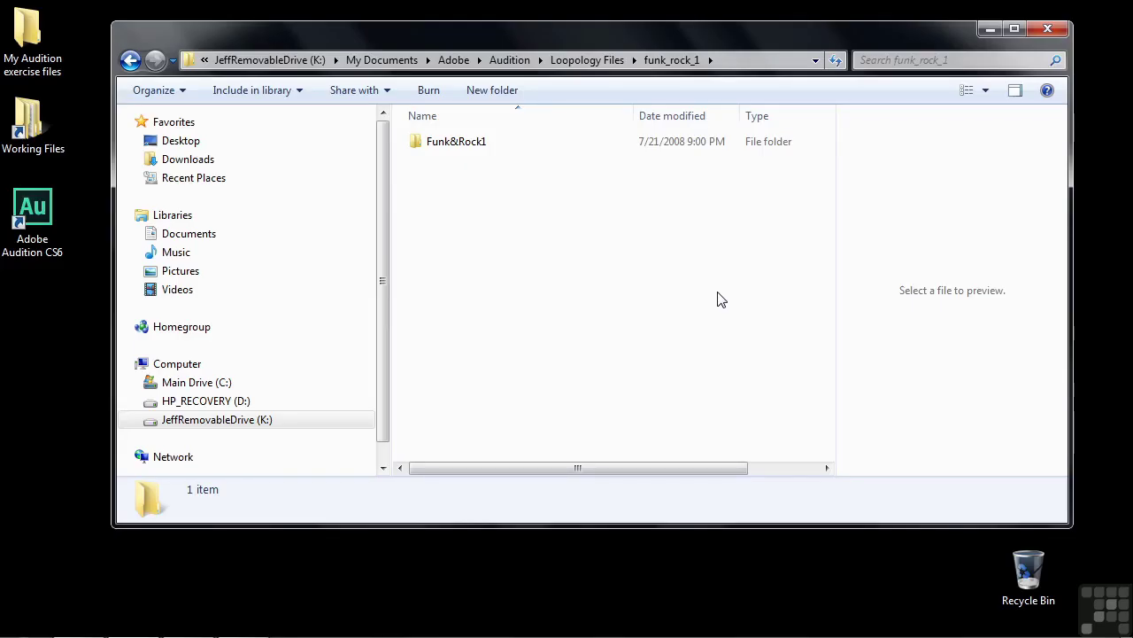
# Step: In the funk_rock_1 folder, open Funk&Rock1, its Thick_&_Vintage_Rock_110-120BPM subfolder and the Vintage_Brit_Guitar folder inside it
pyautogui.doubleClick(414, 144)
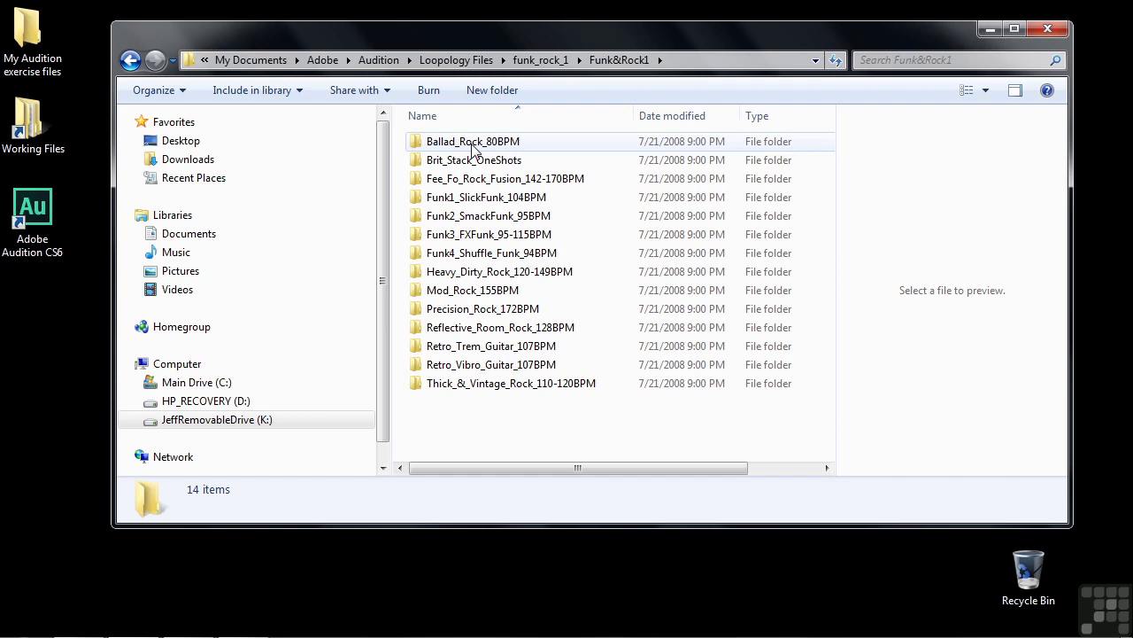
pyautogui.doubleClick(420, 387)
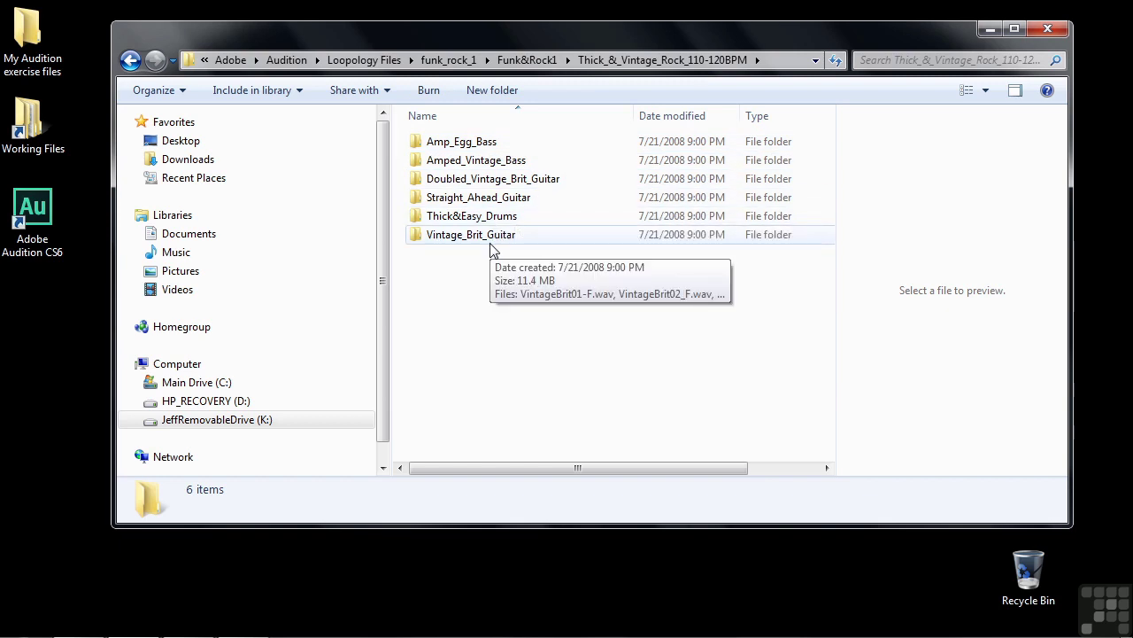
pyautogui.doubleClick(416, 237)
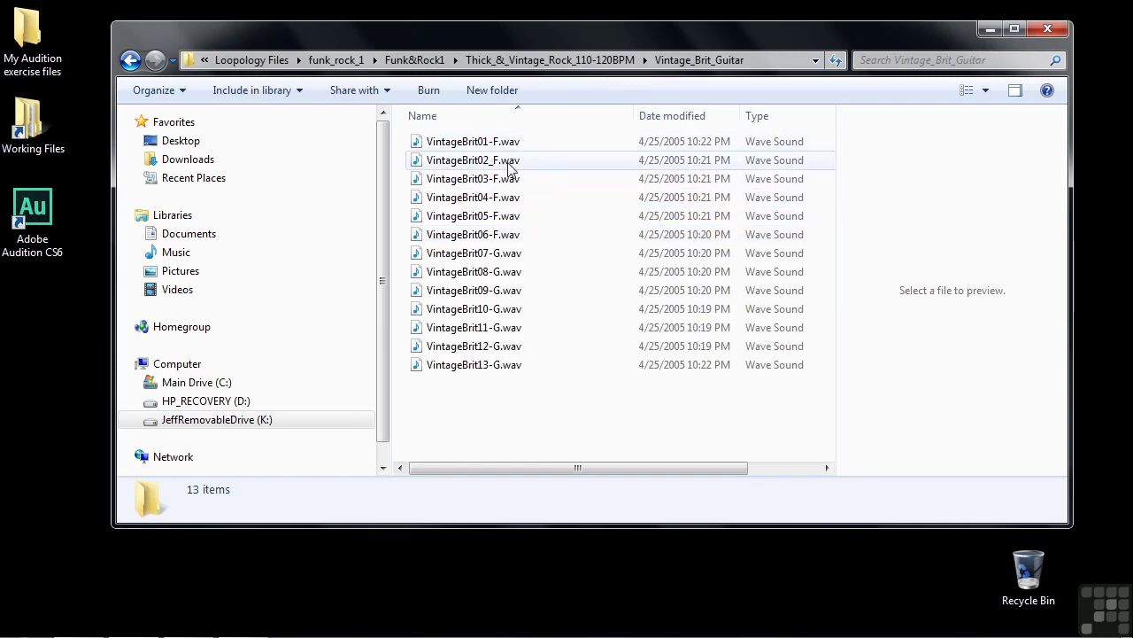
# Step: Preview the guitar loops VintageBrit01-F.wav, VintageBrit07-G.wav and VintageBrit11-G.wav
pyautogui.click(416, 142)
pyautogui.click(952, 372)
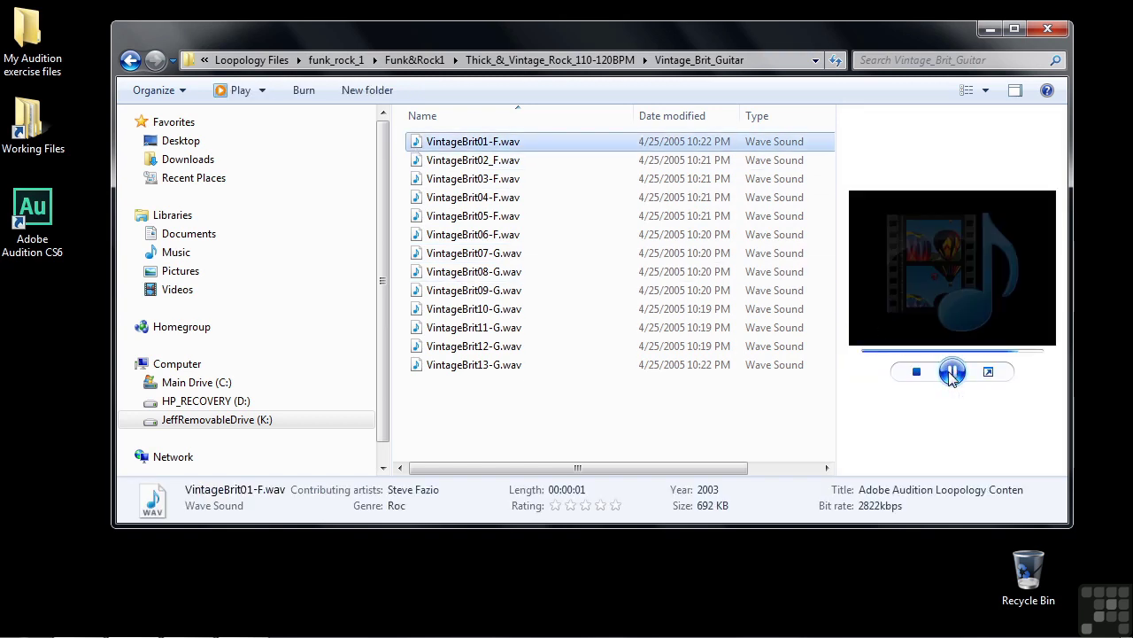
pyautogui.click(416, 255)
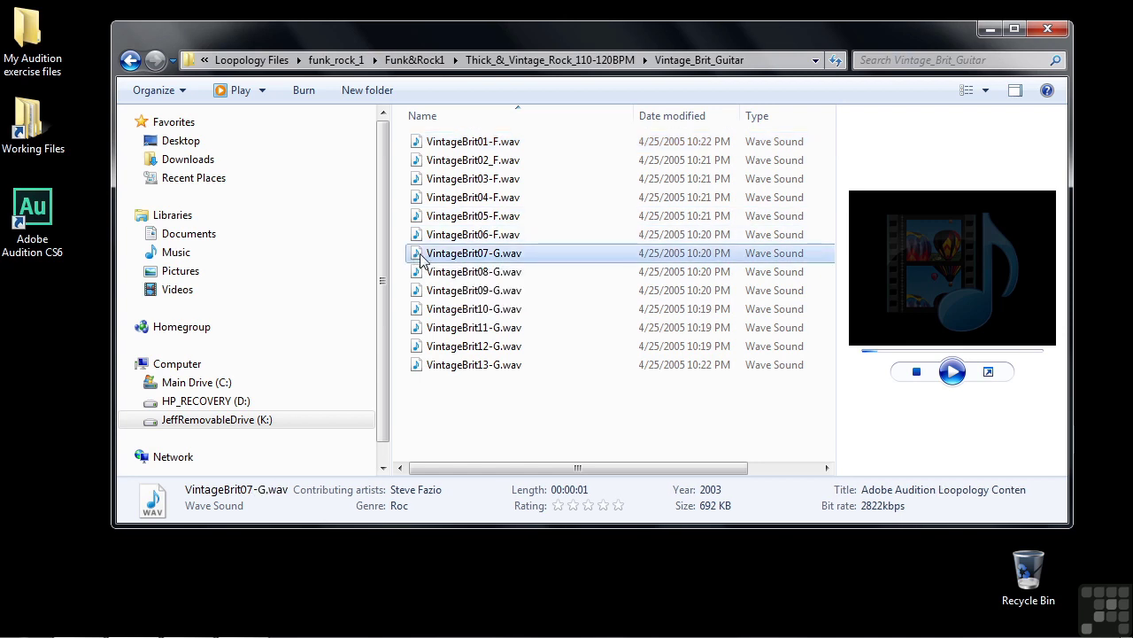
pyautogui.click(954, 376)
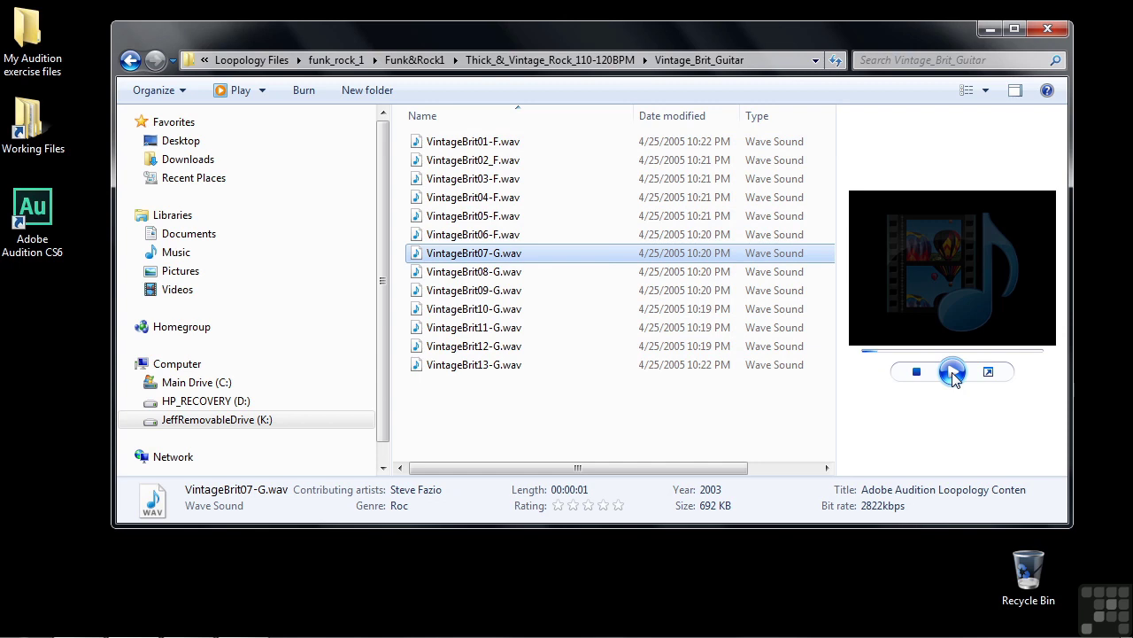
pyautogui.click(414, 327)
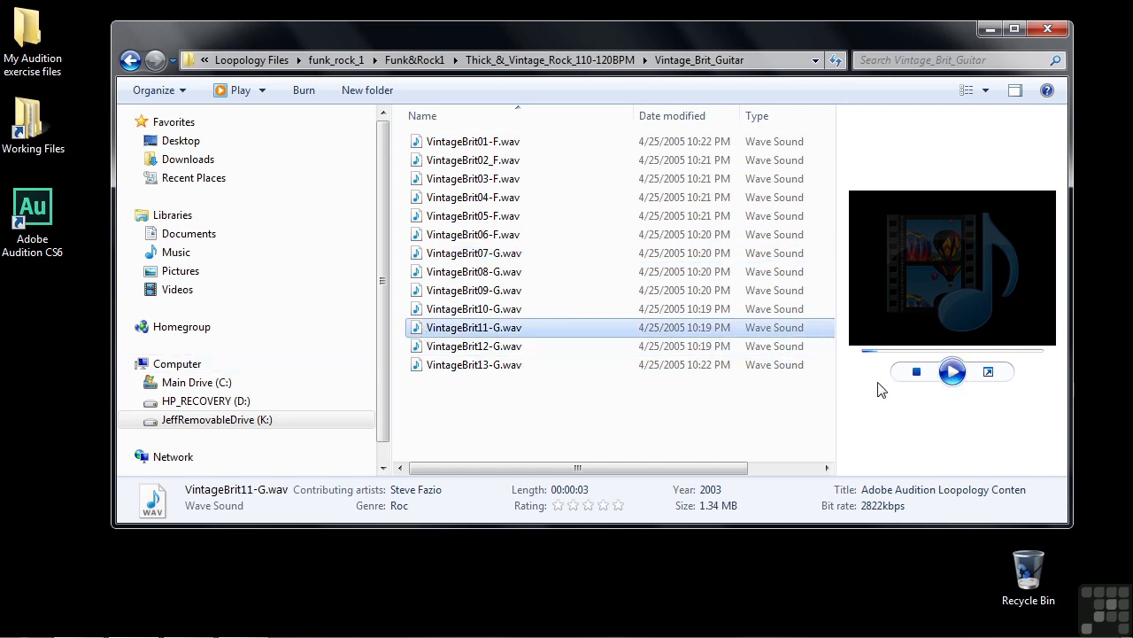
pyautogui.click(953, 372)
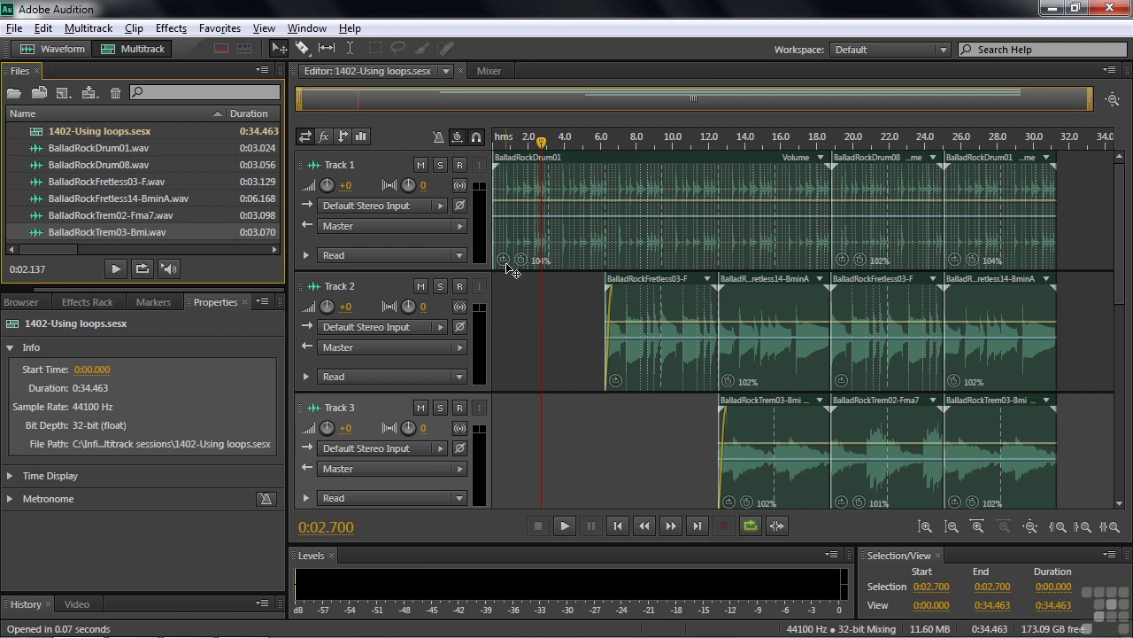
# Step: Check the properties of the first BalladRockDrum01 clip on Track 1 and play the session from its start
pyautogui.click(534, 168)
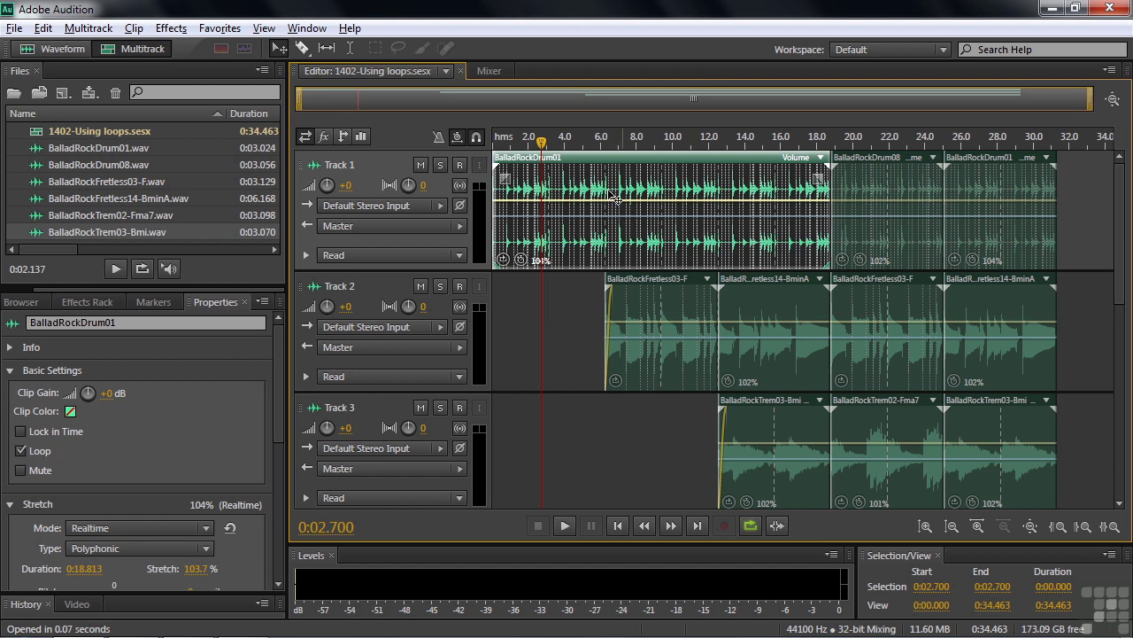
pyautogui.click(554, 287)
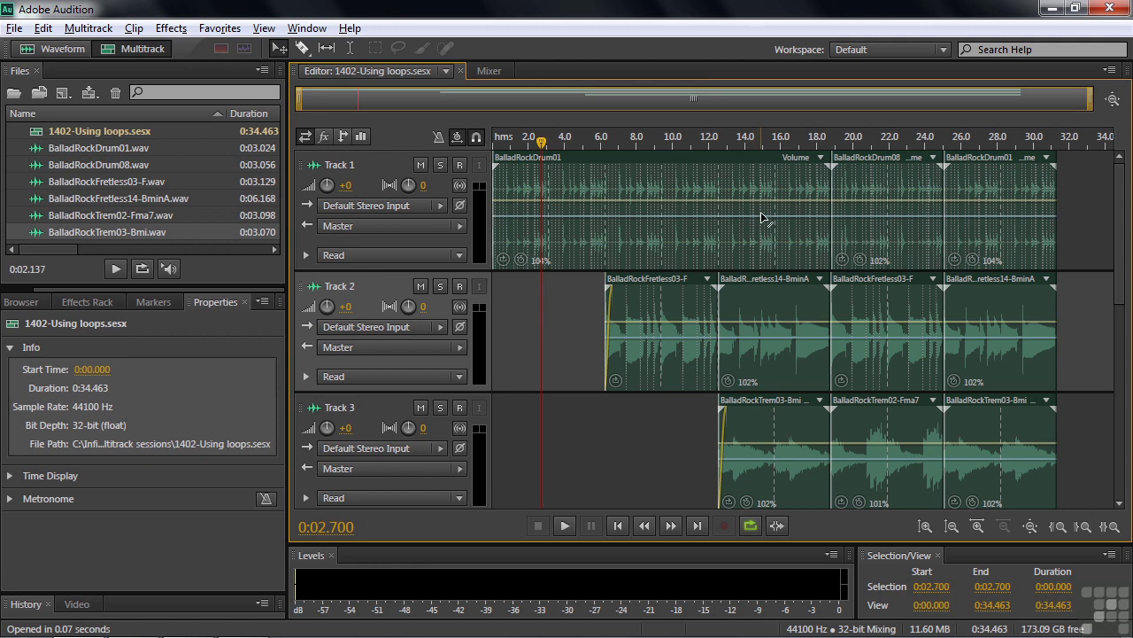
pyautogui.moveTo(542, 142); pyautogui.dragTo(490, 159)
pyautogui.press('space')
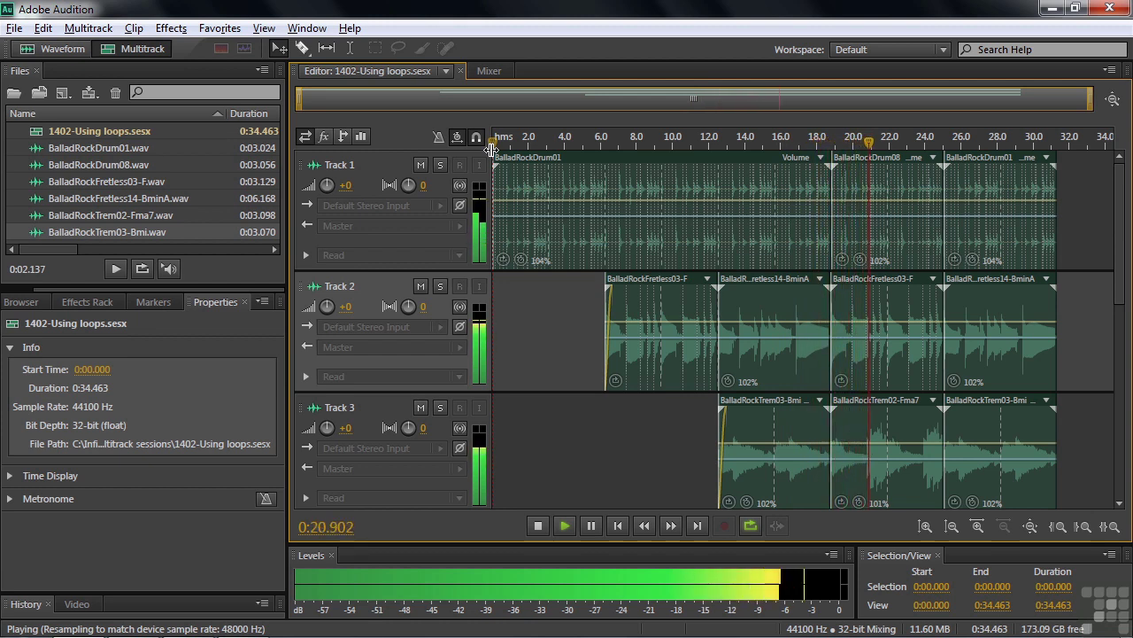
pyautogui.press('space')
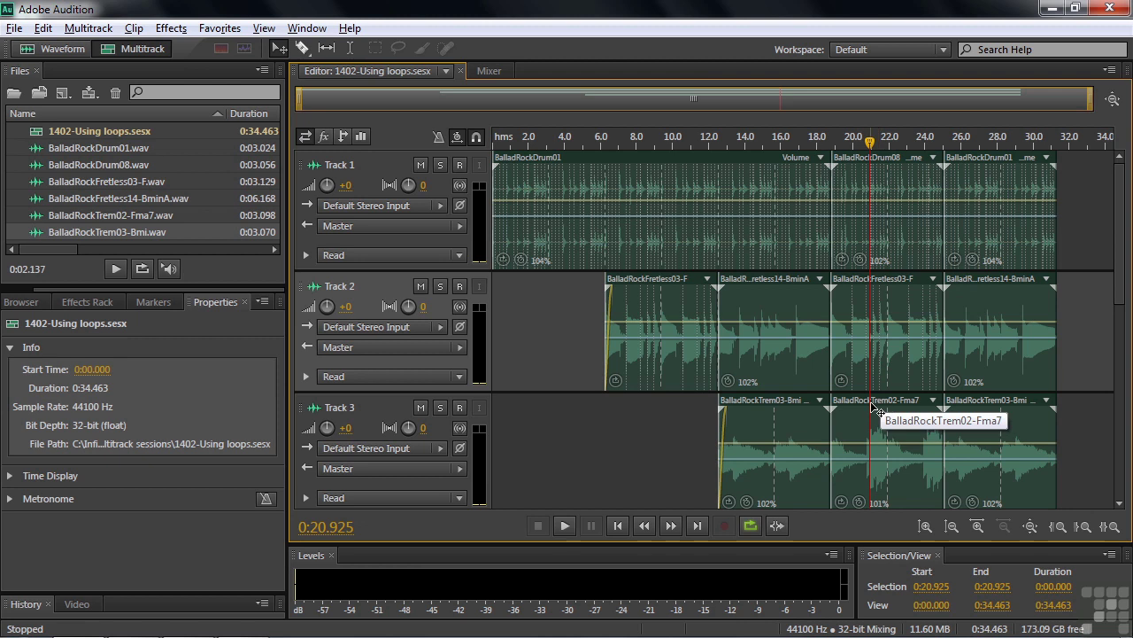
# Step: Add BalladRockDrum01.wav at the start of Track 4 with the track soloed, and loop the clip out to about 18 seconds
pyautogui.moveTo(1114, 297); pyautogui.dragTo(1114, 413)
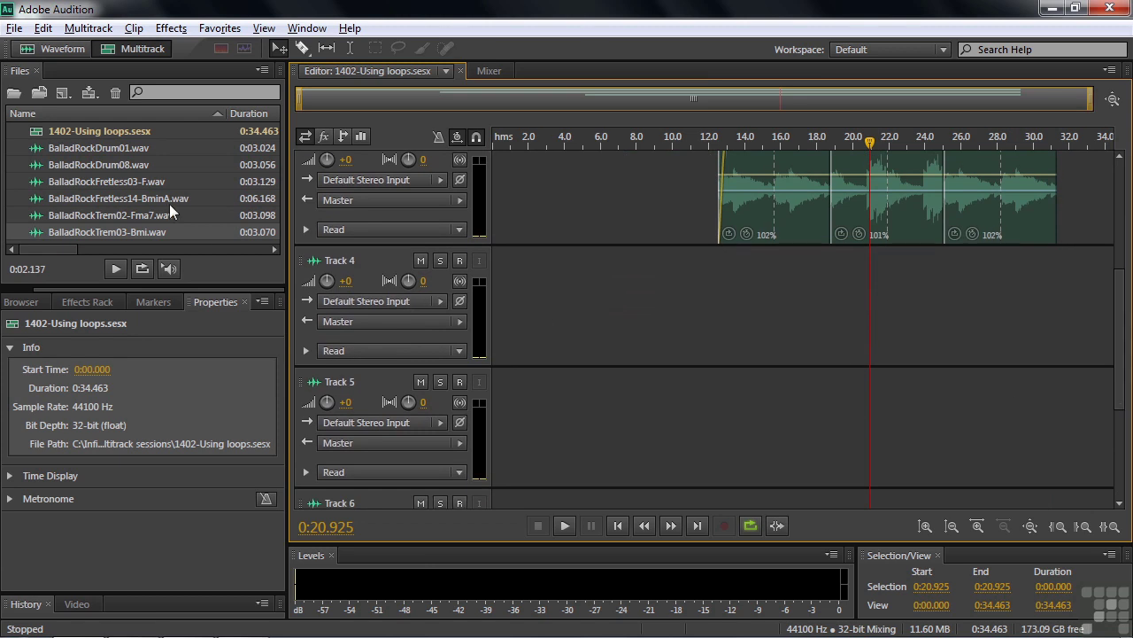
pyautogui.moveTo(35, 153); pyautogui.dragTo(486, 291)
pyautogui.click(440, 262)
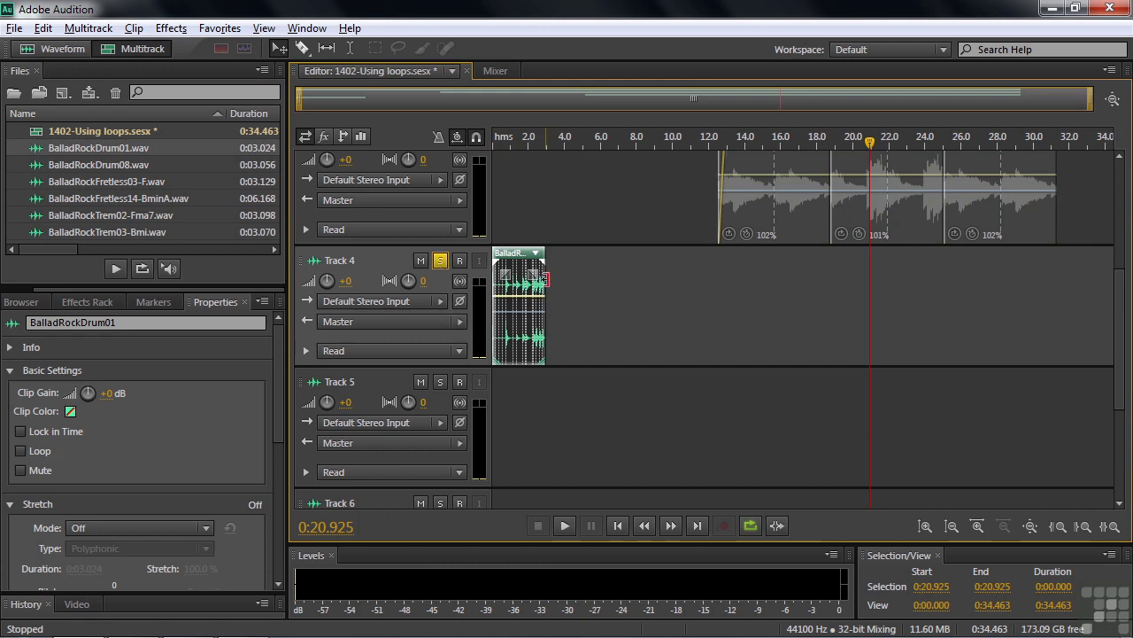
pyautogui.click(21, 451)
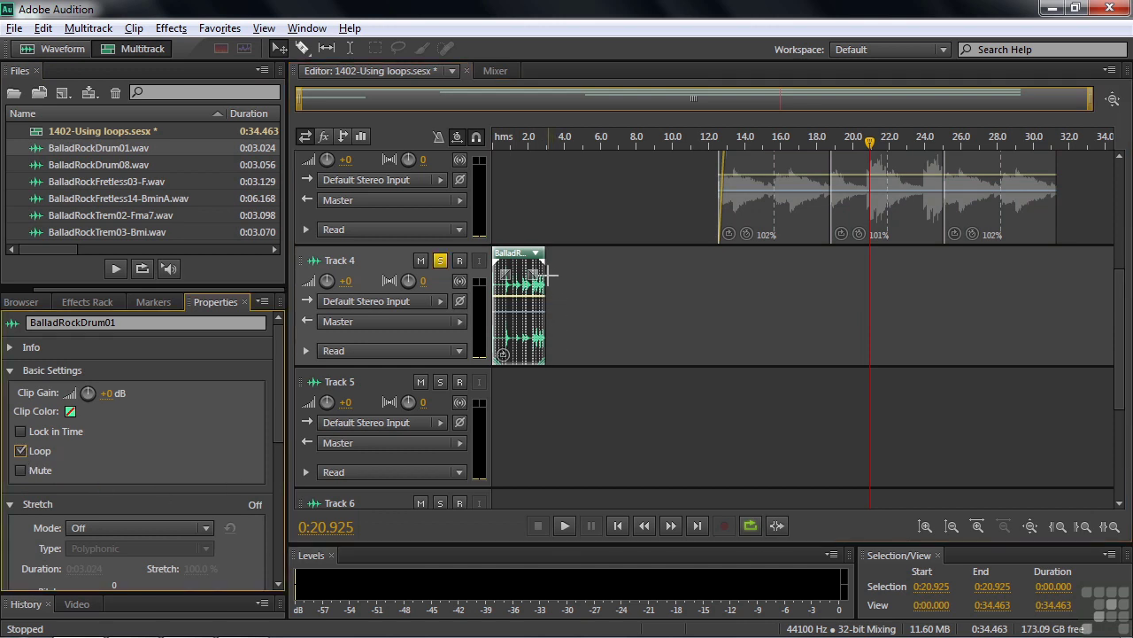
pyautogui.moveTo(545, 278); pyautogui.dragTo(818, 304)
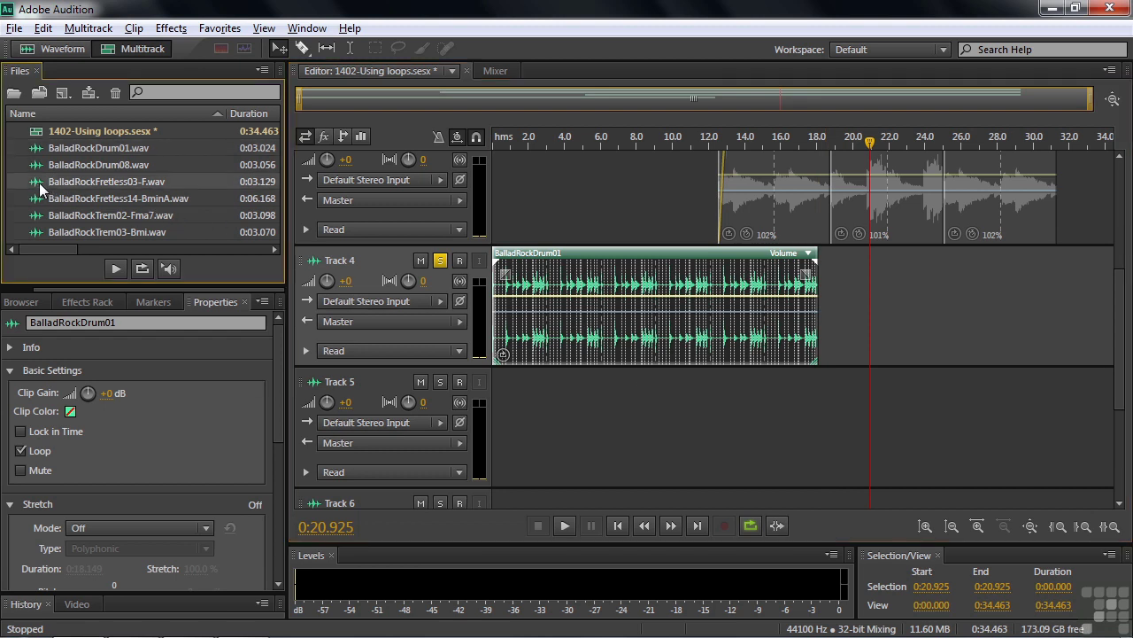
# Step: Add BalladRockFretless03-F.wav to Track 5 at about 6 seconds with the track soloed, and loop the clip out to about 12 seconds
pyautogui.moveTo(39, 183)
pyautogui.mouseDown()
pyautogui.moveTo(372, 261)
pyautogui.moveTo(625, 411)
pyautogui.moveTo(603, 406)
pyautogui.mouseUp()
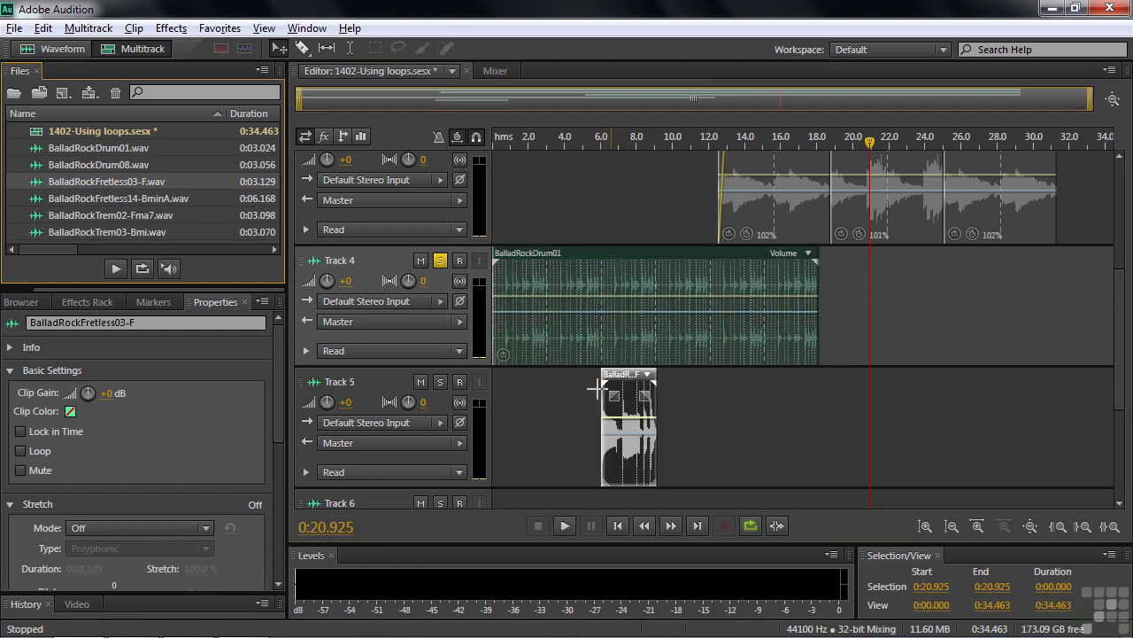
pyautogui.click(440, 381)
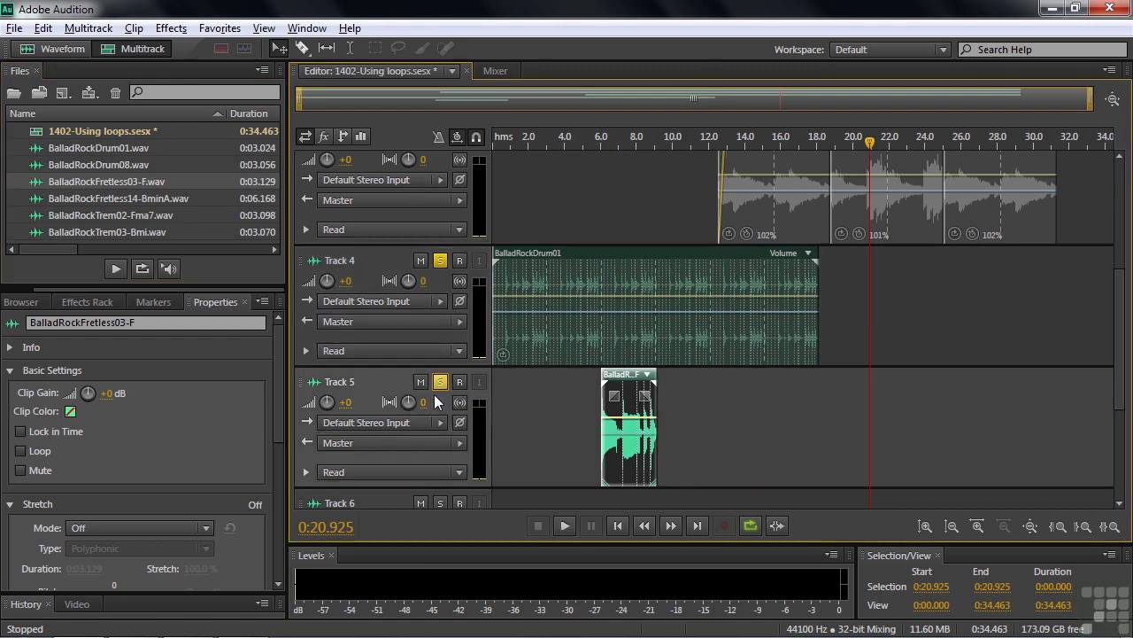
pyautogui.click(20, 451)
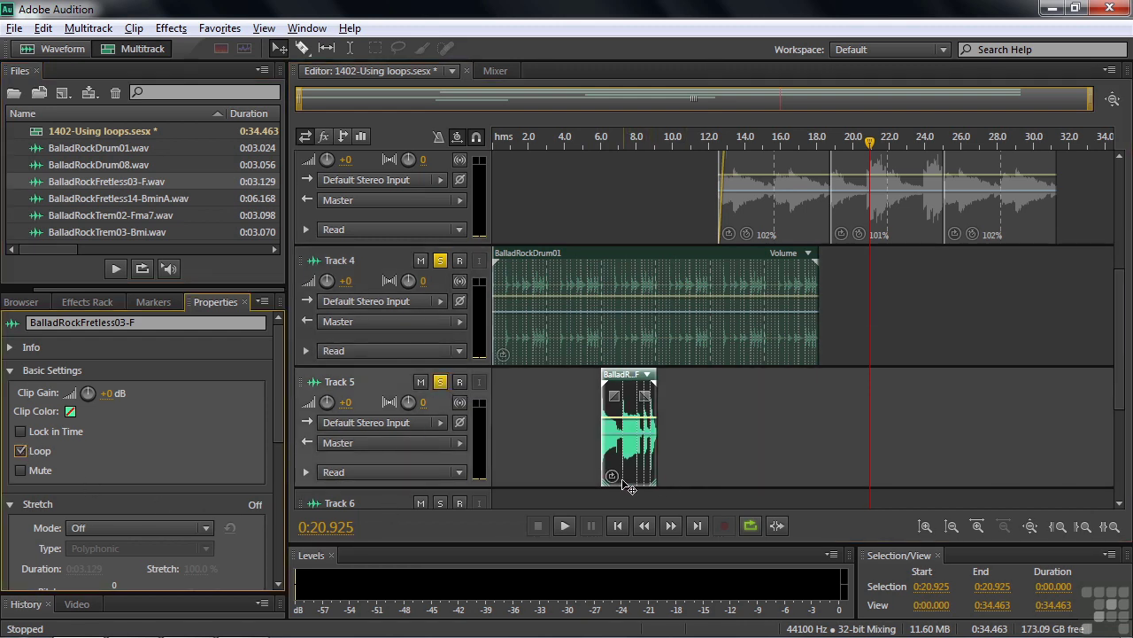
pyautogui.moveTo(656, 395); pyautogui.dragTo(712, 403)
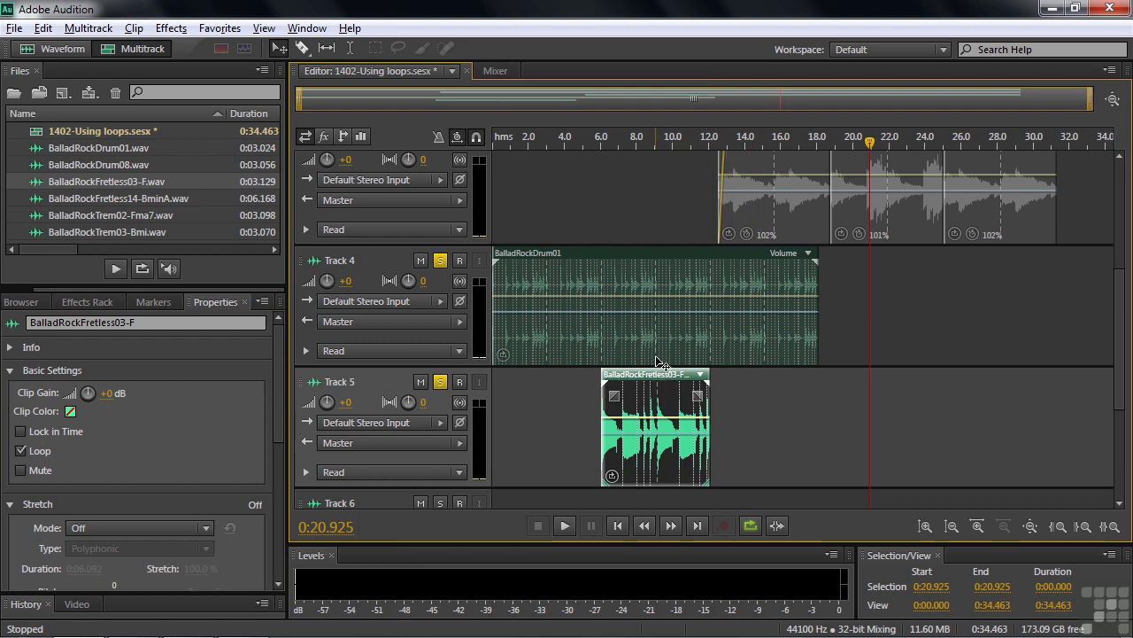
# Step: Time-stretch the looped BalladRockFretless03-F clip on Track 5 to 96.3% and trim its end to about 12 seconds
pyautogui.moveTo(711, 389); pyautogui.dragTo(737, 392)
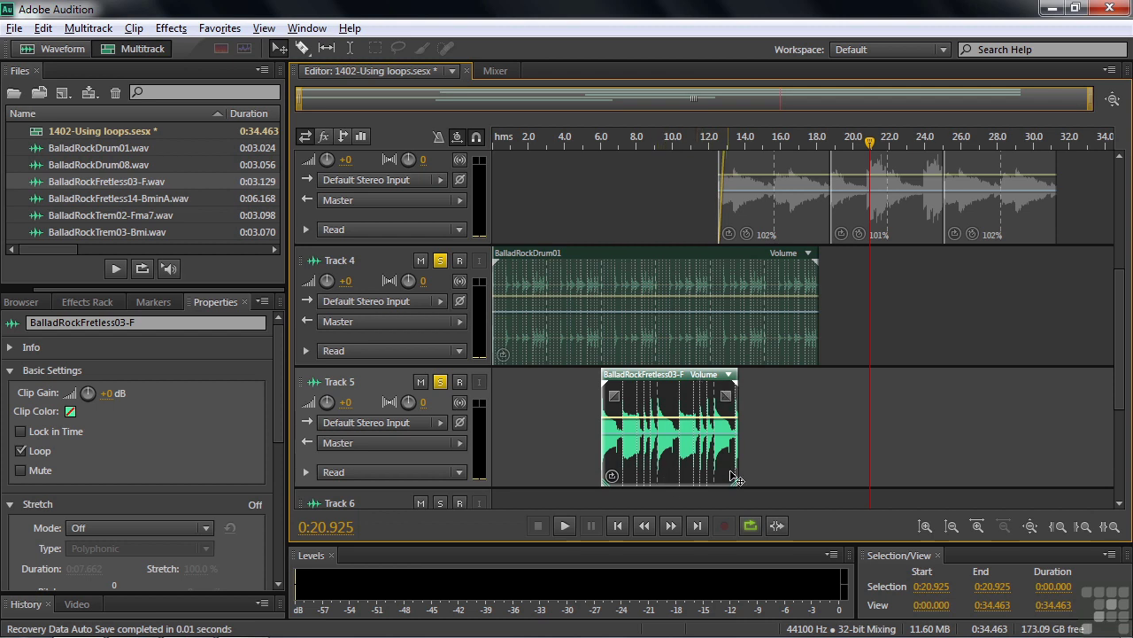
pyautogui.moveTo(738, 383); pyautogui.dragTo(733, 383)
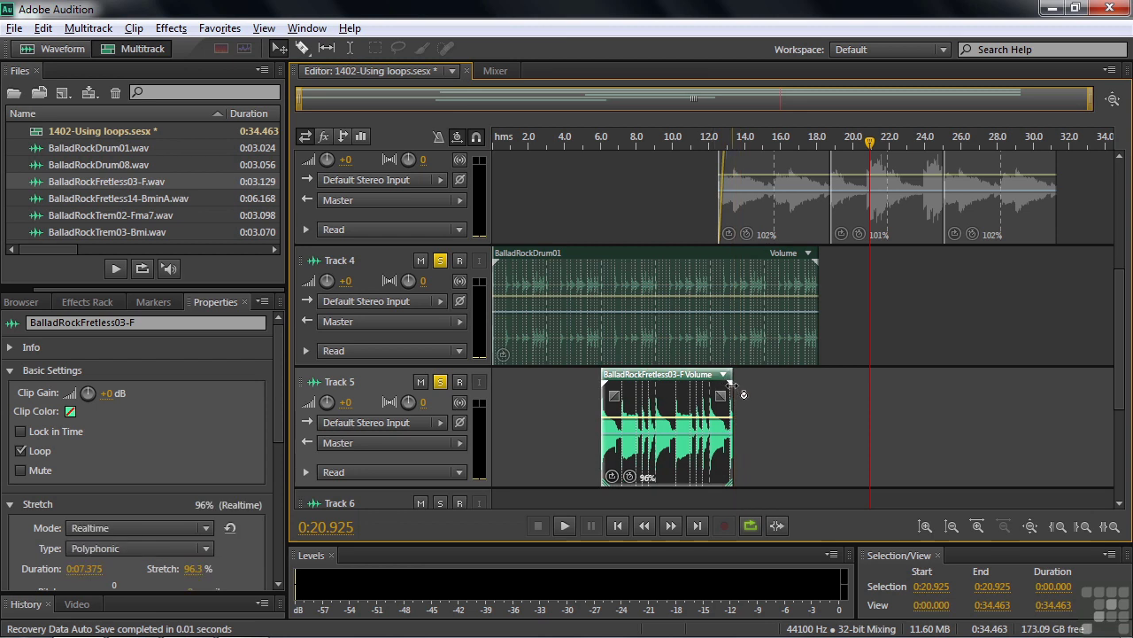
pyautogui.moveTo(731, 405); pyautogui.dragTo(709, 405)
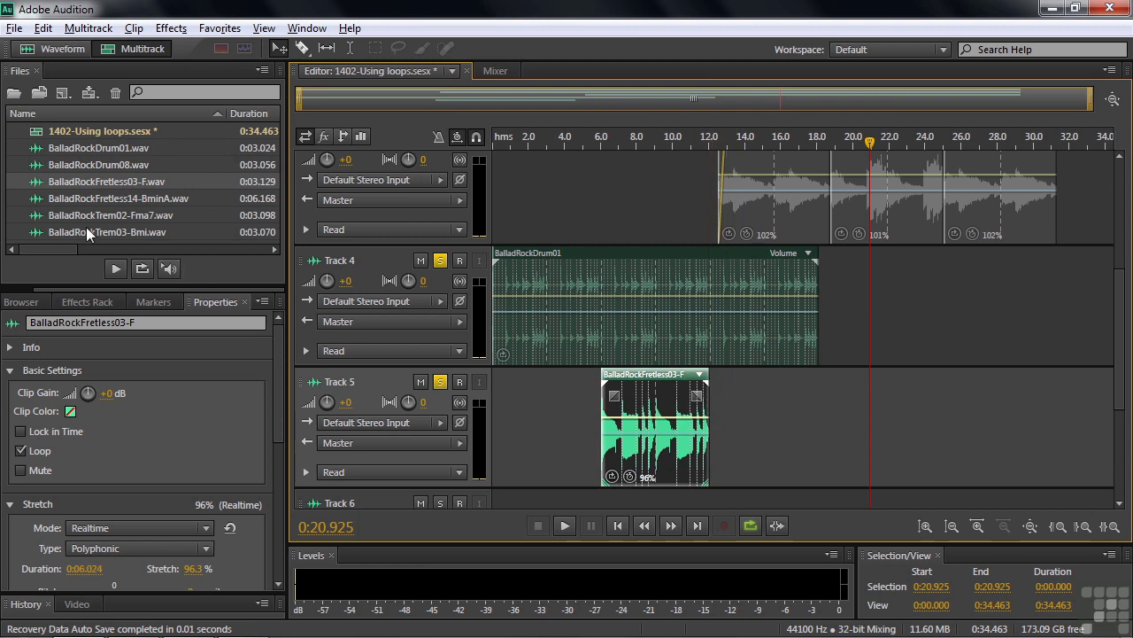
# Step: Add BalladRockFretless14-BminA.wav to Track 5 at about 12 seconds, enable looping, and end the clip at about 18 seconds
pyautogui.moveTo(36, 204); pyautogui.dragTo(708, 429)
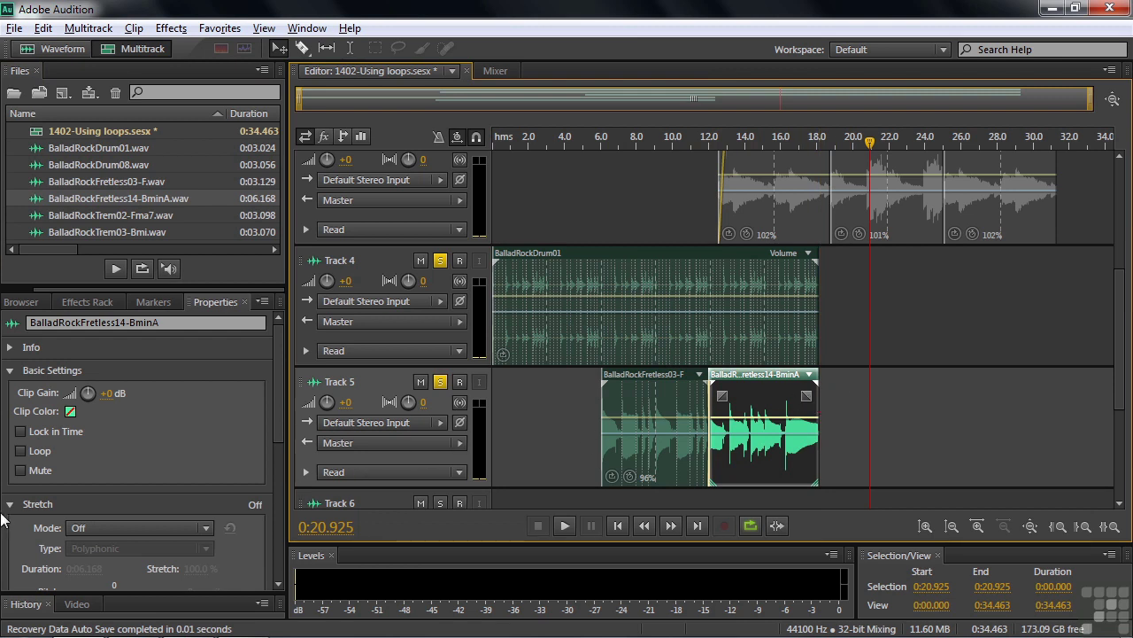
pyautogui.click(23, 450)
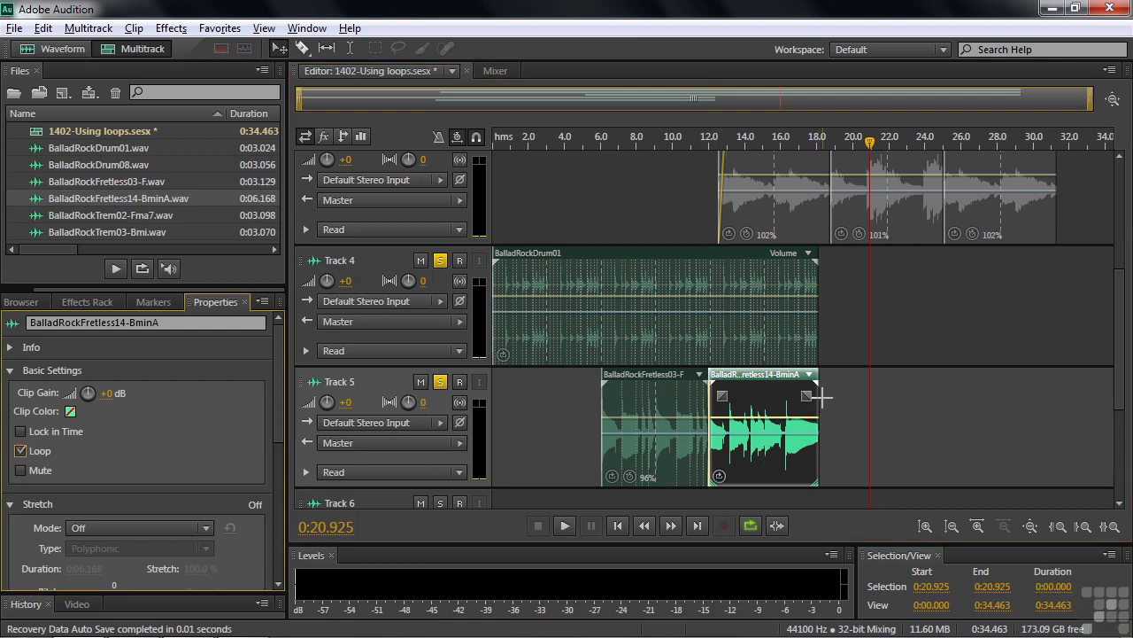
pyautogui.moveTo(815, 396); pyautogui.dragTo(837, 398)
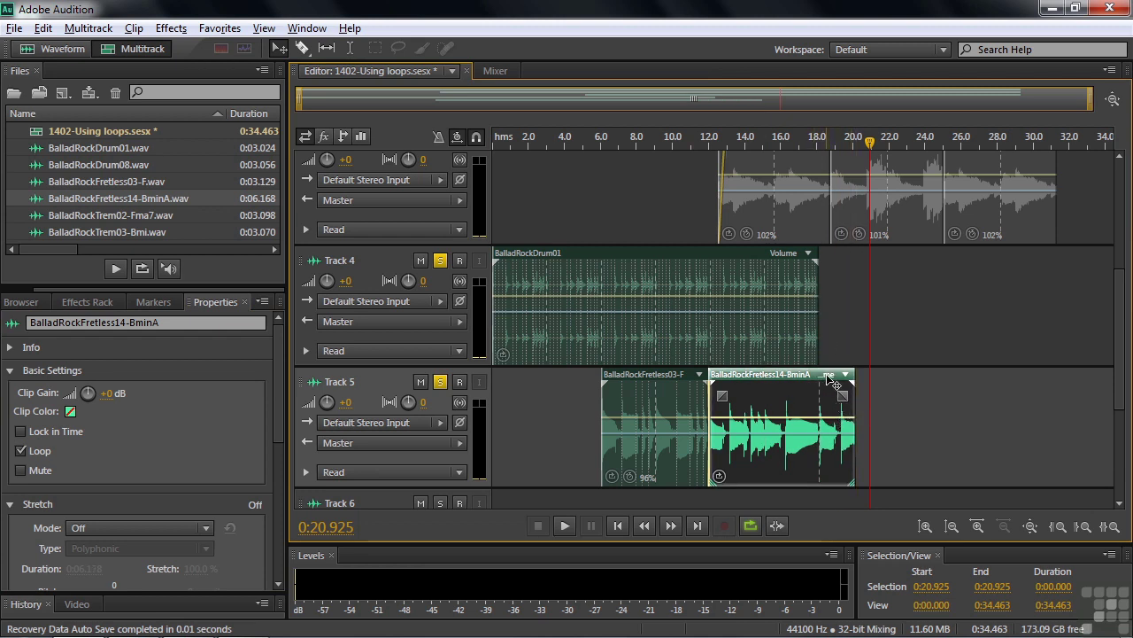
pyautogui.moveTo(853, 395); pyautogui.dragTo(822, 397)
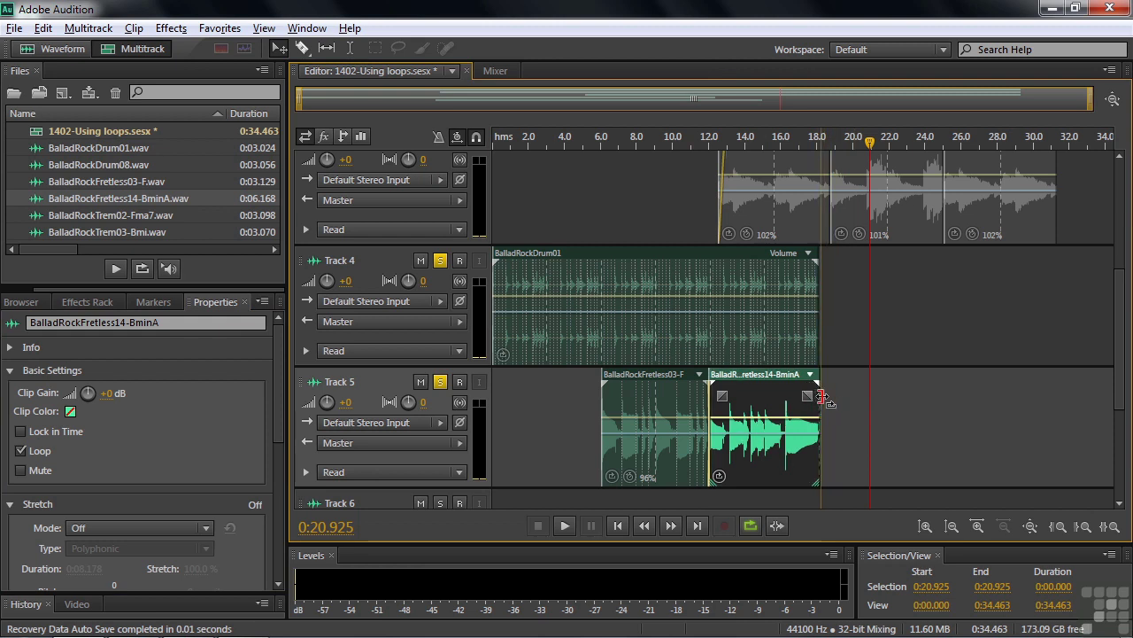
# Step: Add BalladRockTrem03-Bmi.wav to Track 6 at about 12 seconds with the track soloed, and loop the clip out to about 18 seconds
pyautogui.moveTo(1118, 390); pyautogui.dragTo(1118, 447)
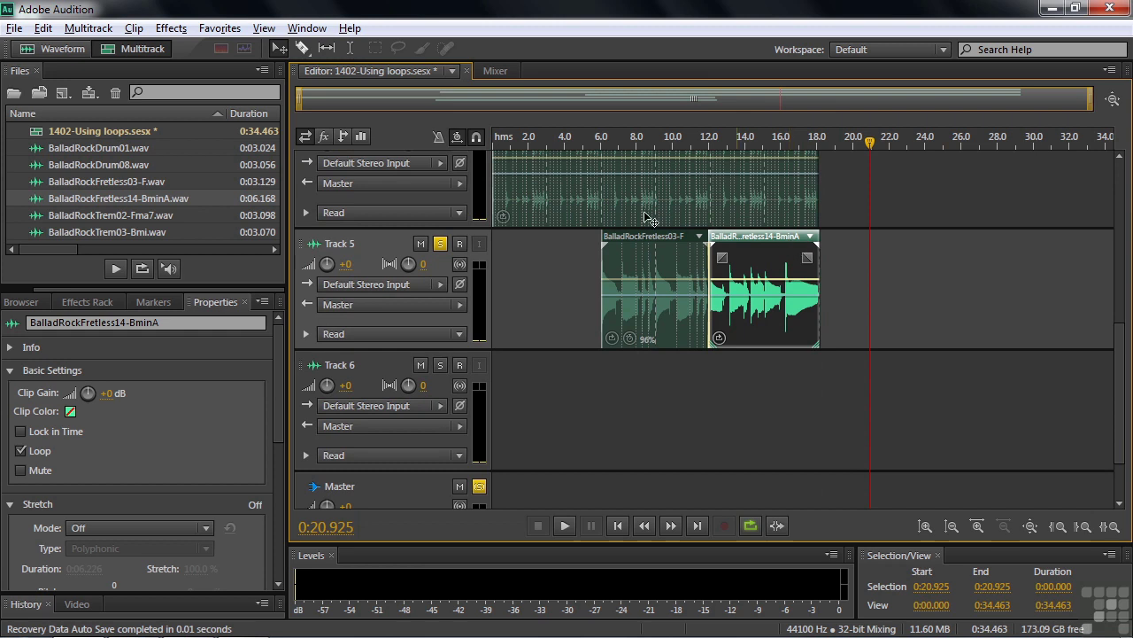
pyautogui.moveTo(45, 232); pyautogui.dragTo(709, 415)
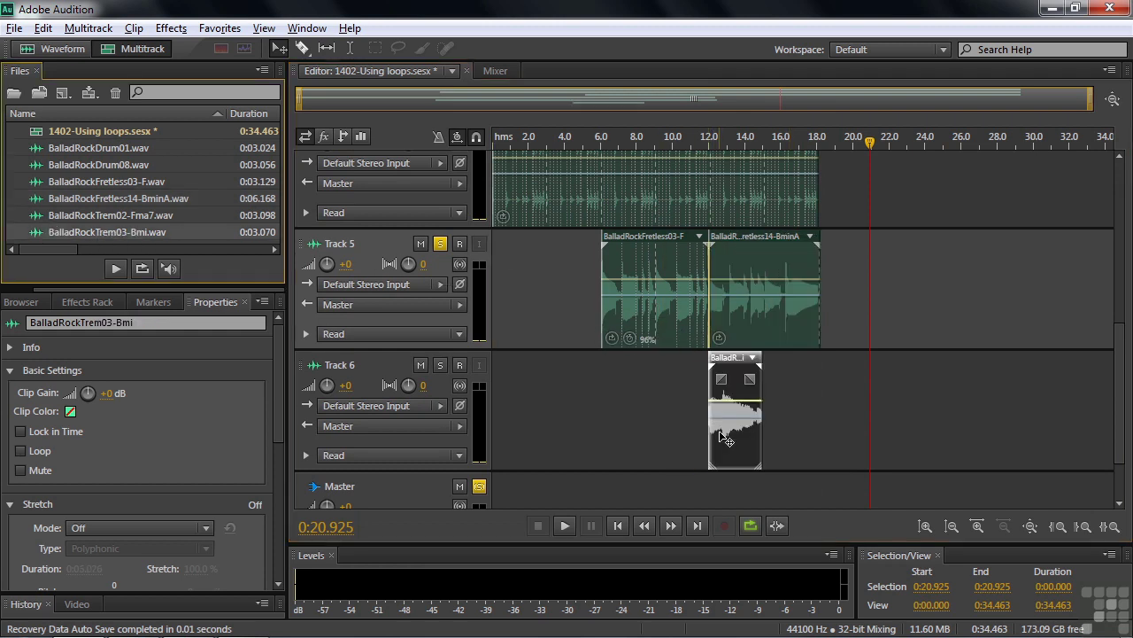
pyautogui.click(440, 365)
pyautogui.click(21, 451)
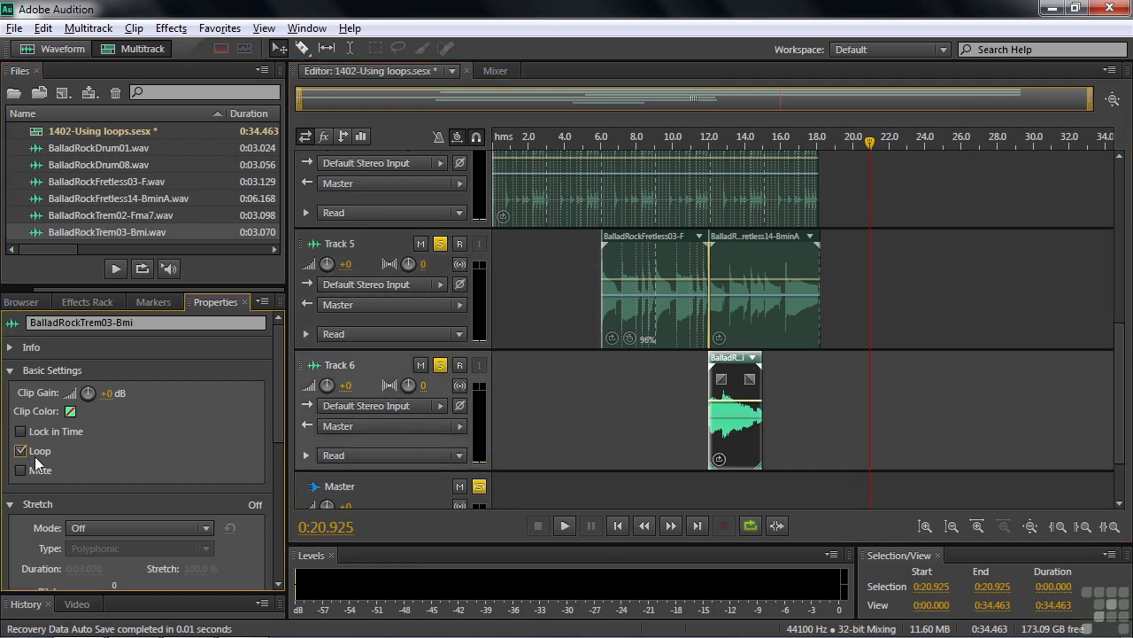
pyautogui.moveTo(760, 379); pyautogui.dragTo(820, 381)
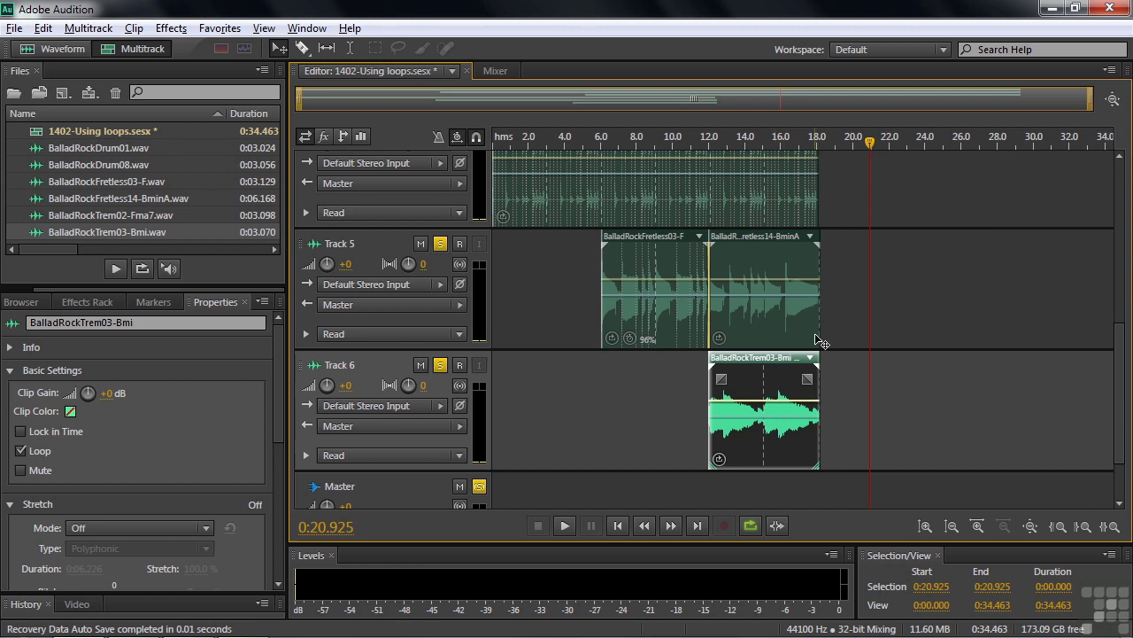
# Step: Play the soloed tracks from the start of the session to about 14 seconds
pyautogui.moveTo(869, 141); pyautogui.dragTo(866, 142)
pyautogui.press('Home')
pyautogui.press('space')
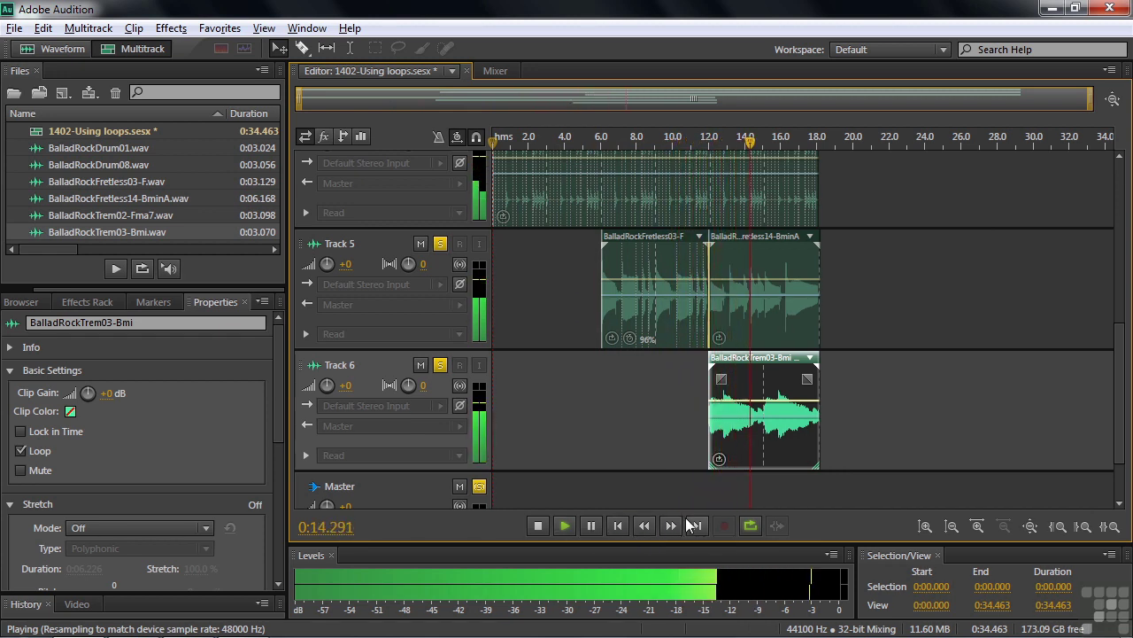
pyautogui.press('space')
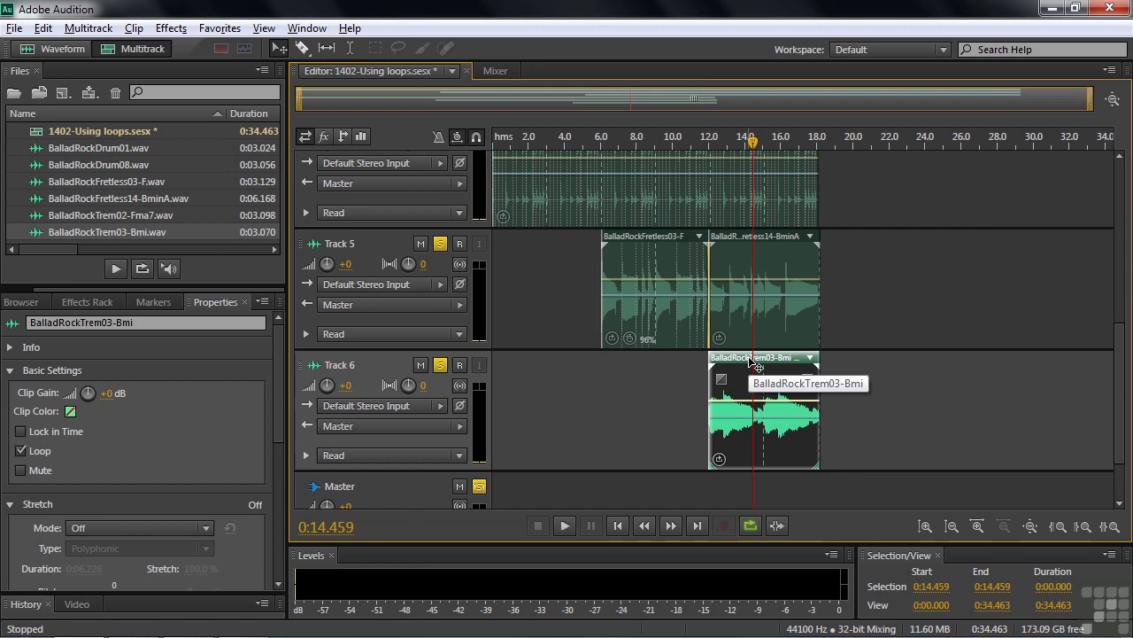
# Step: Set the stretch mode of the BalladRockTrem03-Bmi clip on Track 6 to Rendered (High Quality)
pyautogui.moveTo(280, 424); pyautogui.dragTo(275, 492)
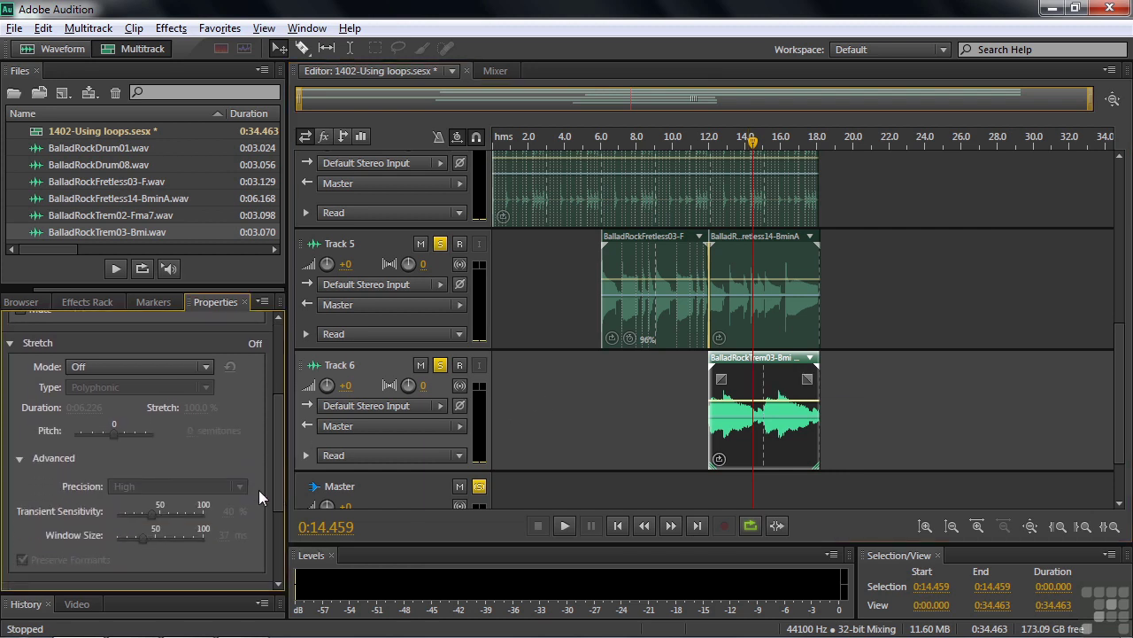
pyautogui.click(207, 366)
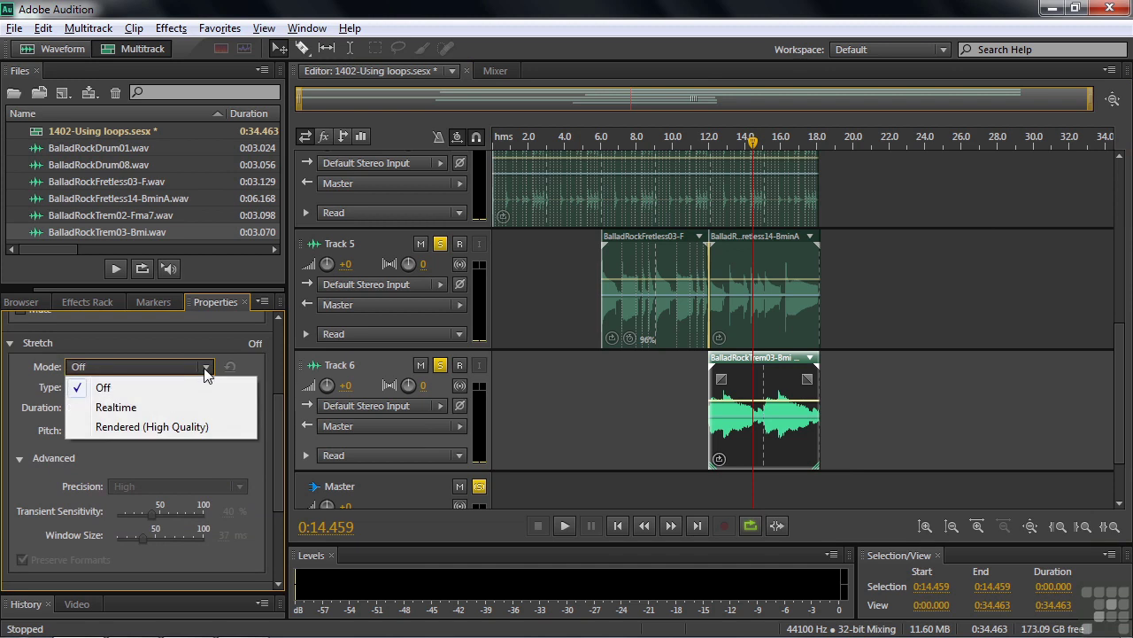
pyautogui.click(147, 428)
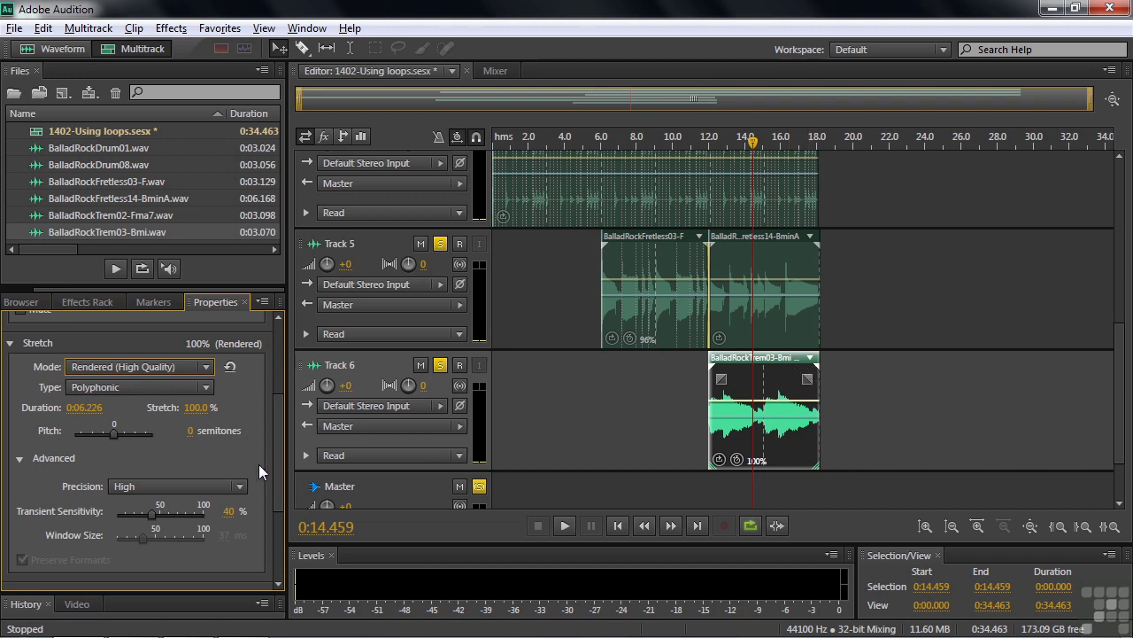
# Step: Set the pitch of the BalladRockTrem03-Bmi clip on Track 6 to 3 semitones
pyautogui.click(190, 434)
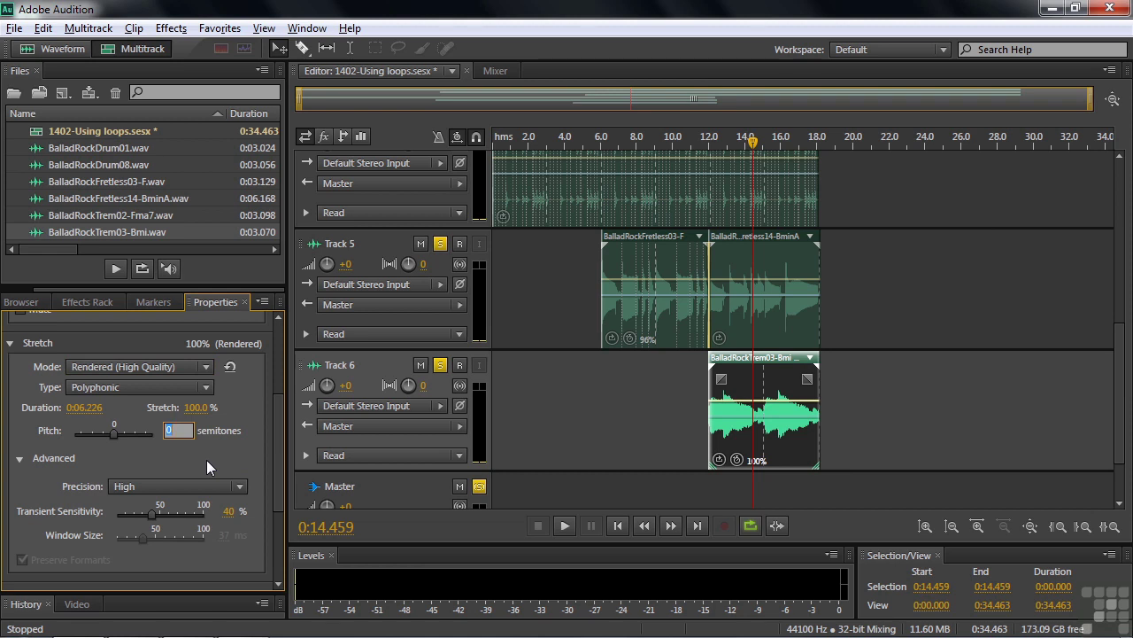
pyautogui.write('3')
pyautogui.press('Tab')
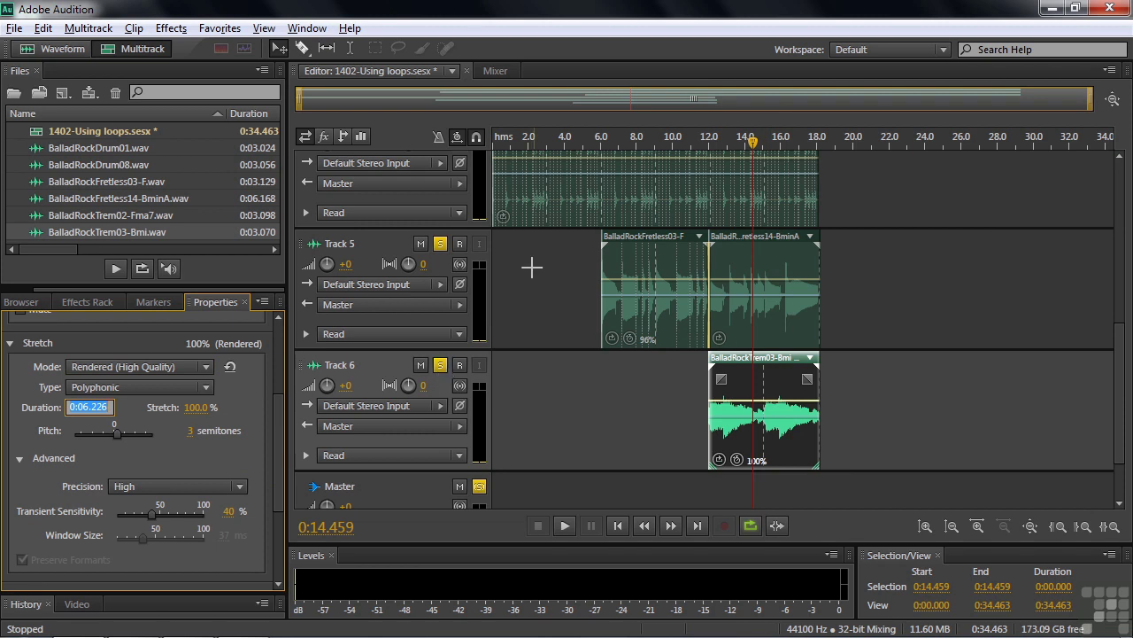
# Step: Turn off solo on Tracks 5 and 4, and play Track 6 alone from about 14 seconds
pyautogui.scroll(-2, 536, 275)
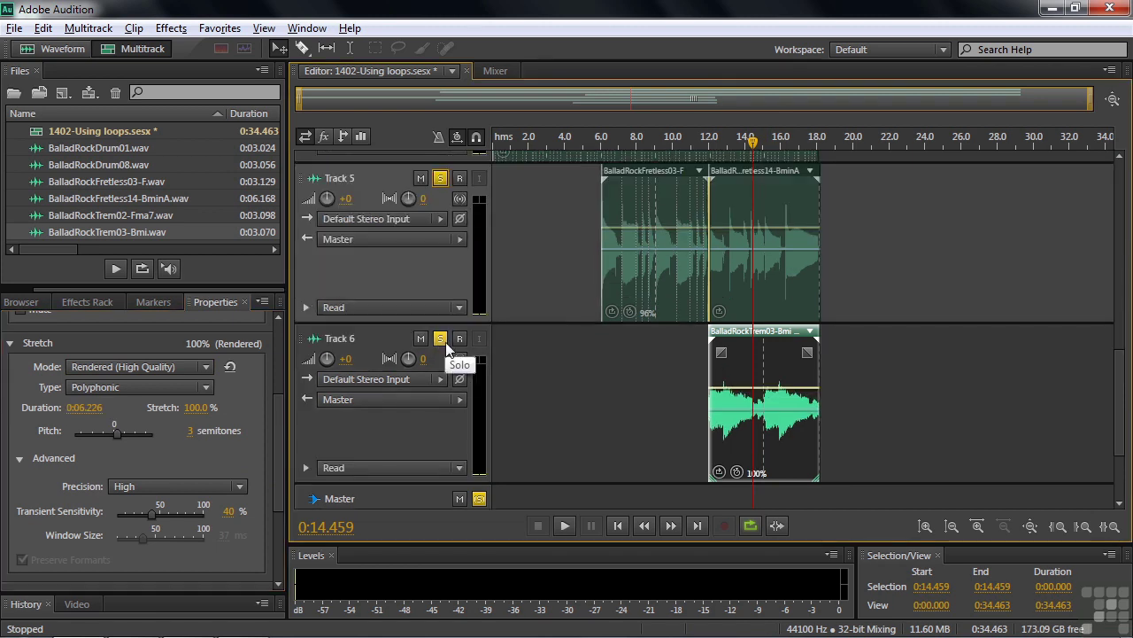
pyautogui.click(440, 178)
pyautogui.scroll(2, 1118, 337)
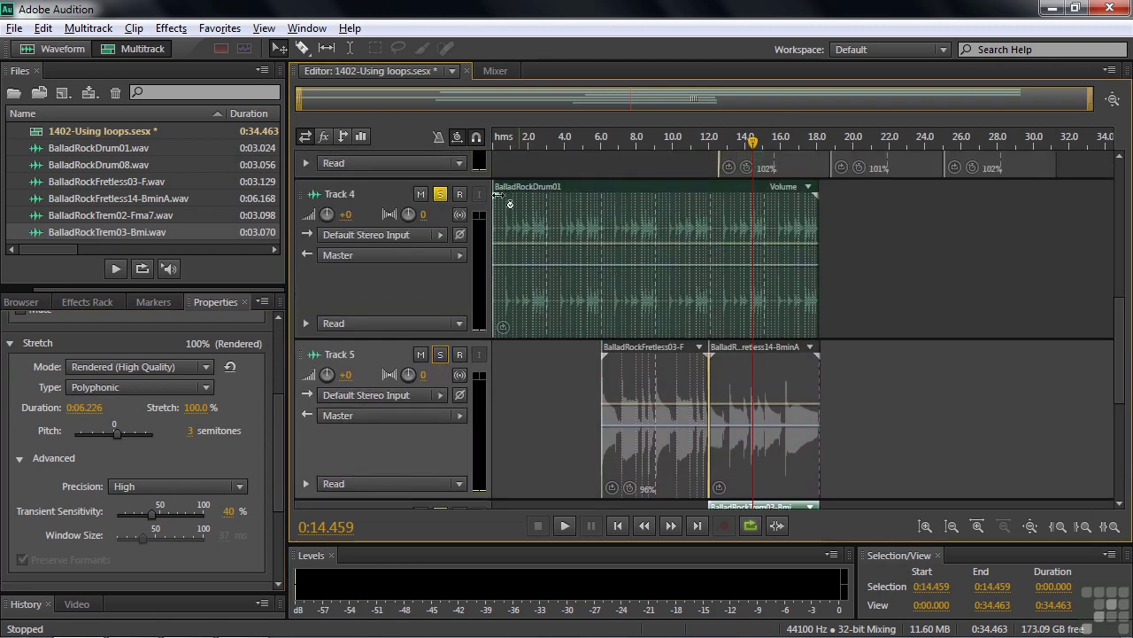
pyautogui.click(442, 195)
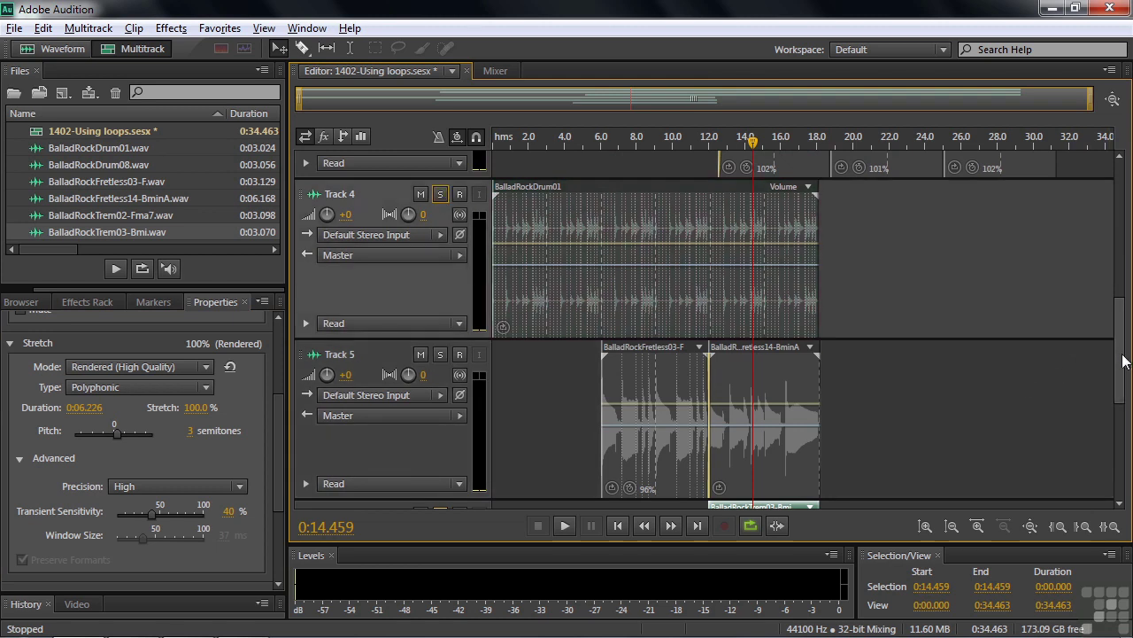
pyautogui.scroll(-2, 1123, 354)
pyautogui.press('space')
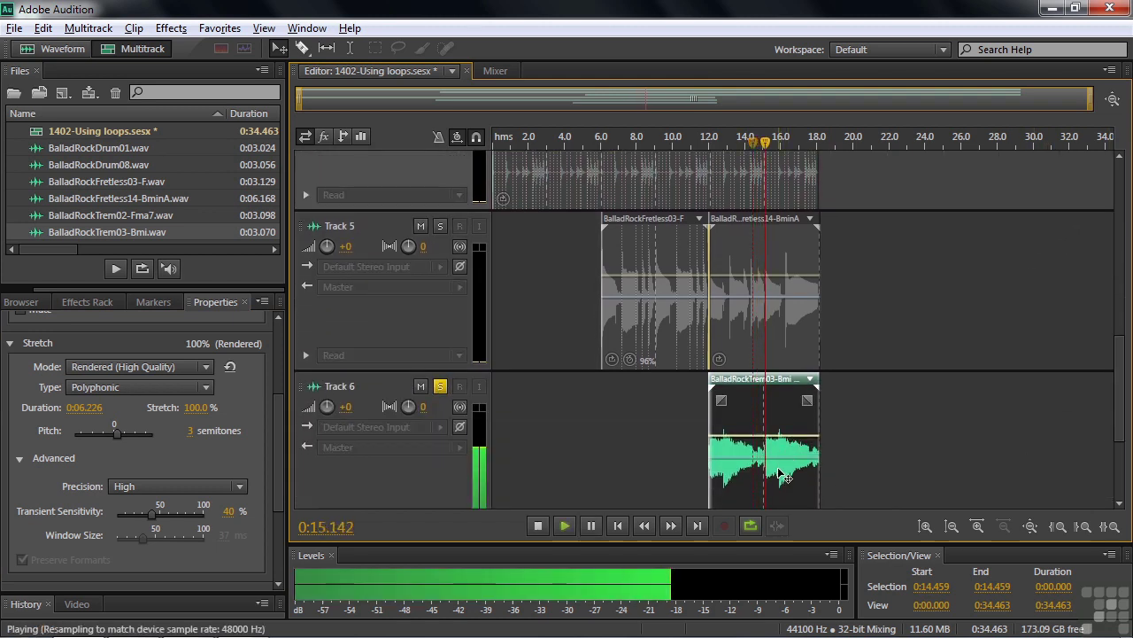
pyautogui.press('space')
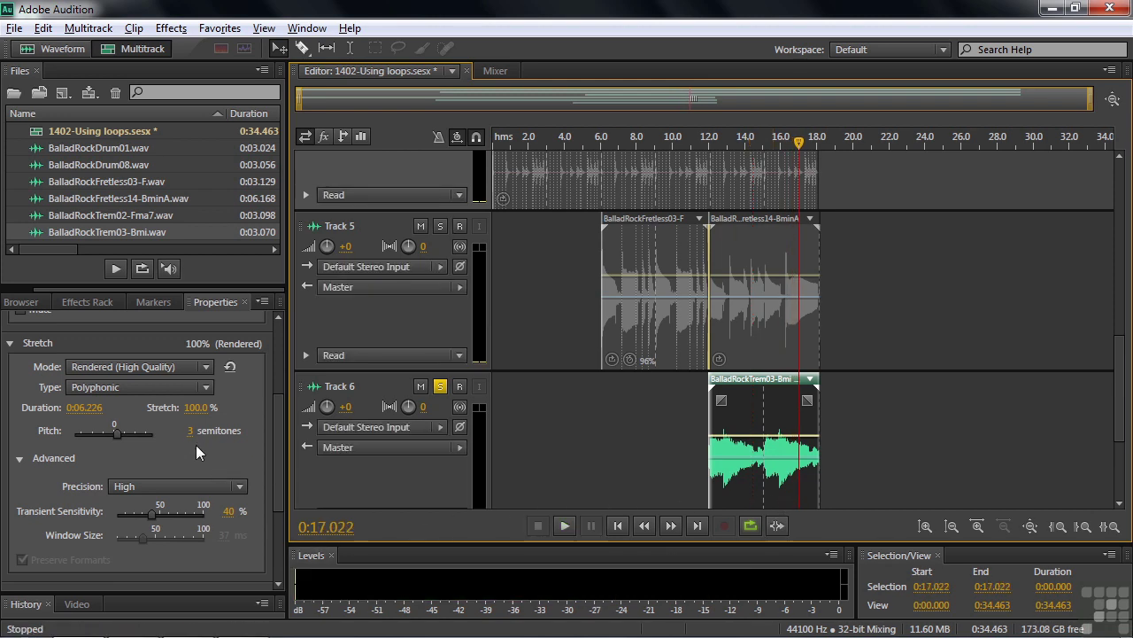
# Step: Undo the pitch change on the Track 6 clip and play it from about 13 seconds for comparison
pyautogui.hotkey('ctrl', 'z')
pyautogui.click(731, 182)
pyautogui.press('space')
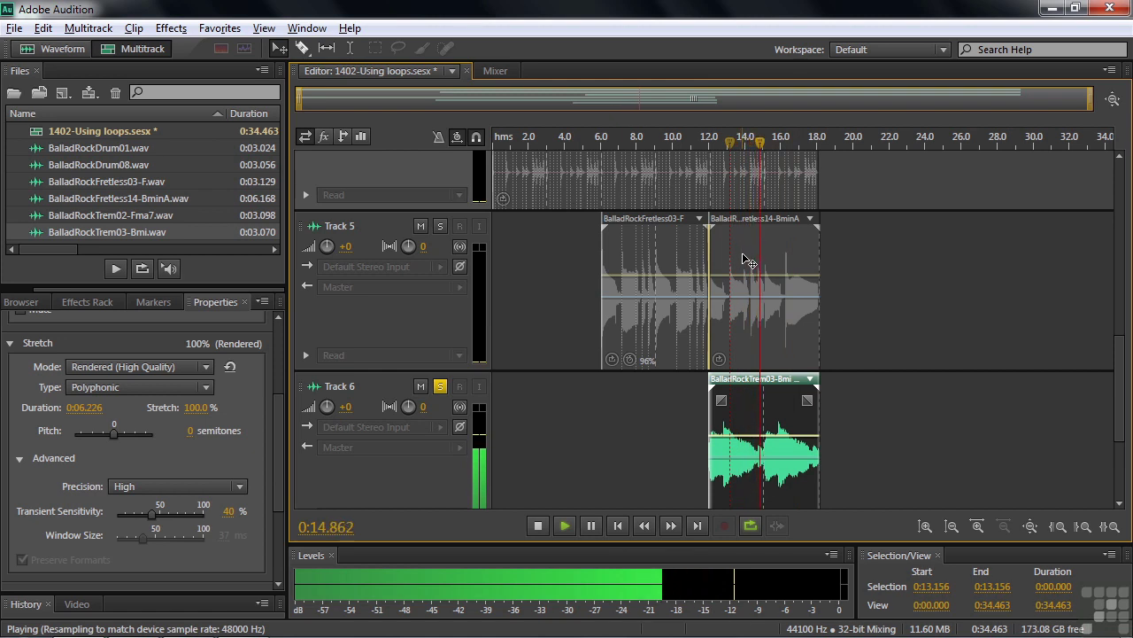
pyautogui.press('space')
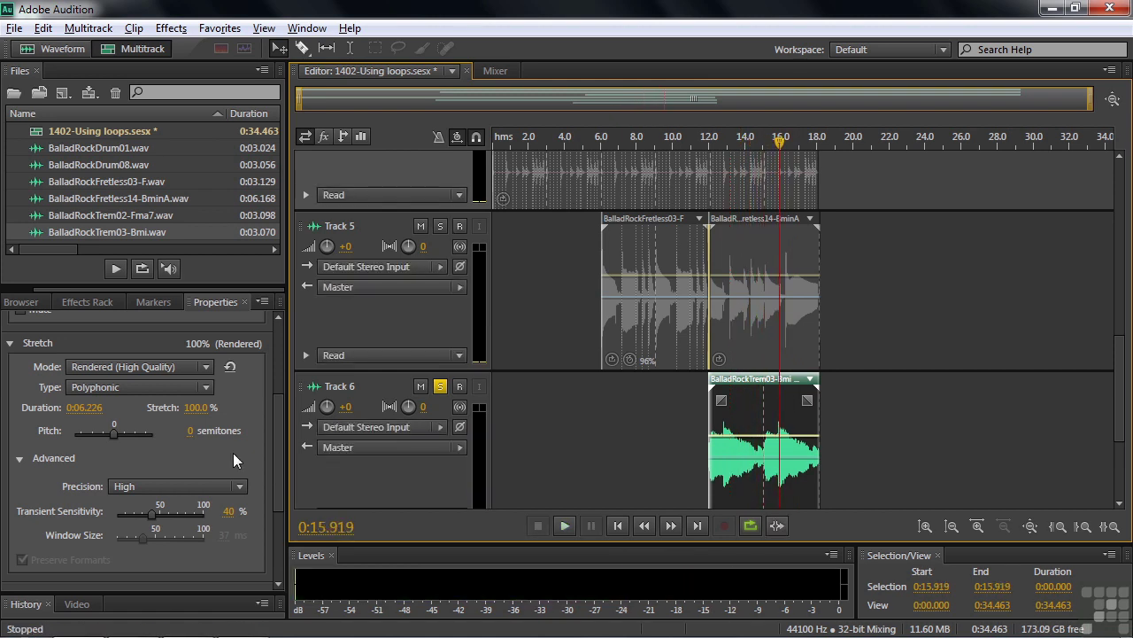